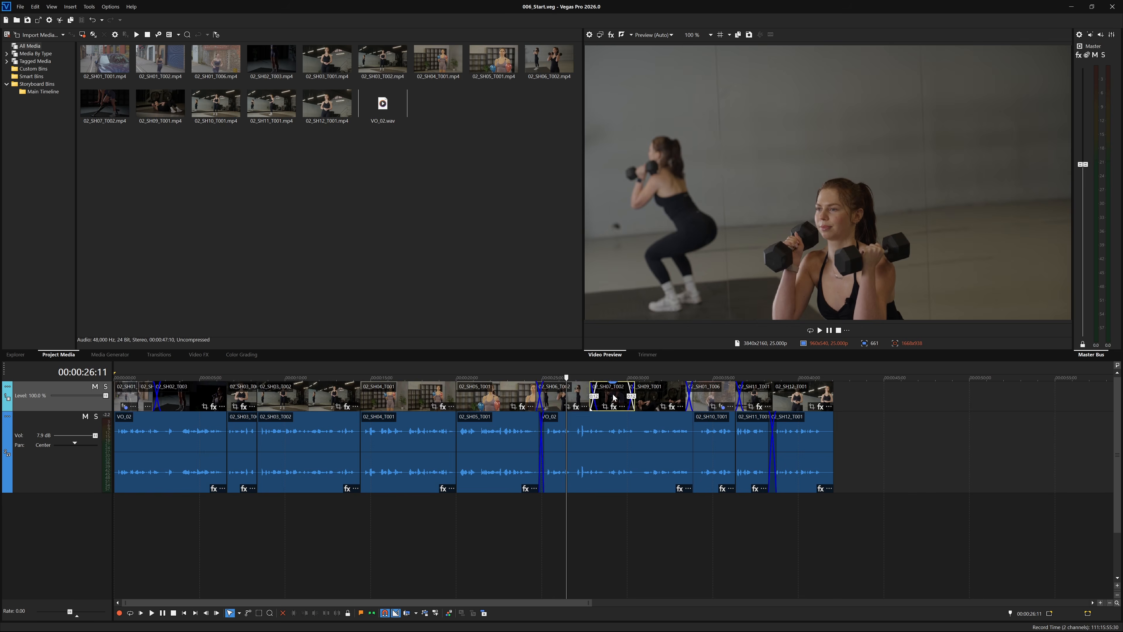
- Move the playhead through several clips, landing at 6 seconds in 02_SH02_T003
click(664, 400)
click(413, 400)
click(317, 398)
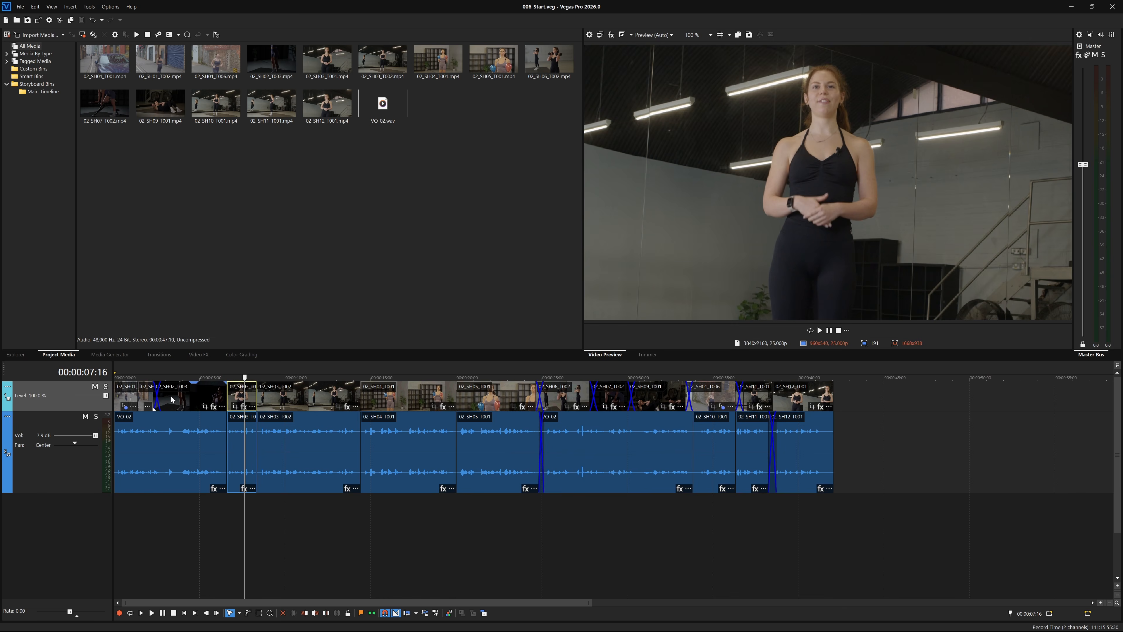
click(171, 396)
click(217, 397)
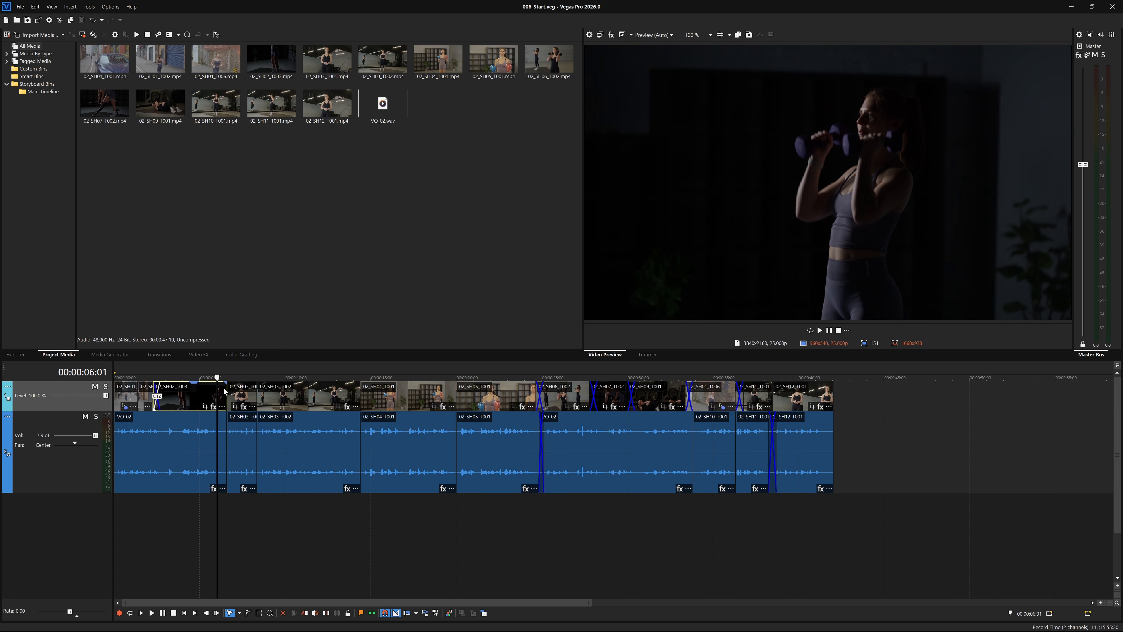
- Toggle 'Move timeline cursor when clicking on an event' off and on in Editing preferences, cancel, then click 02_SH03_T002
click(110, 7)
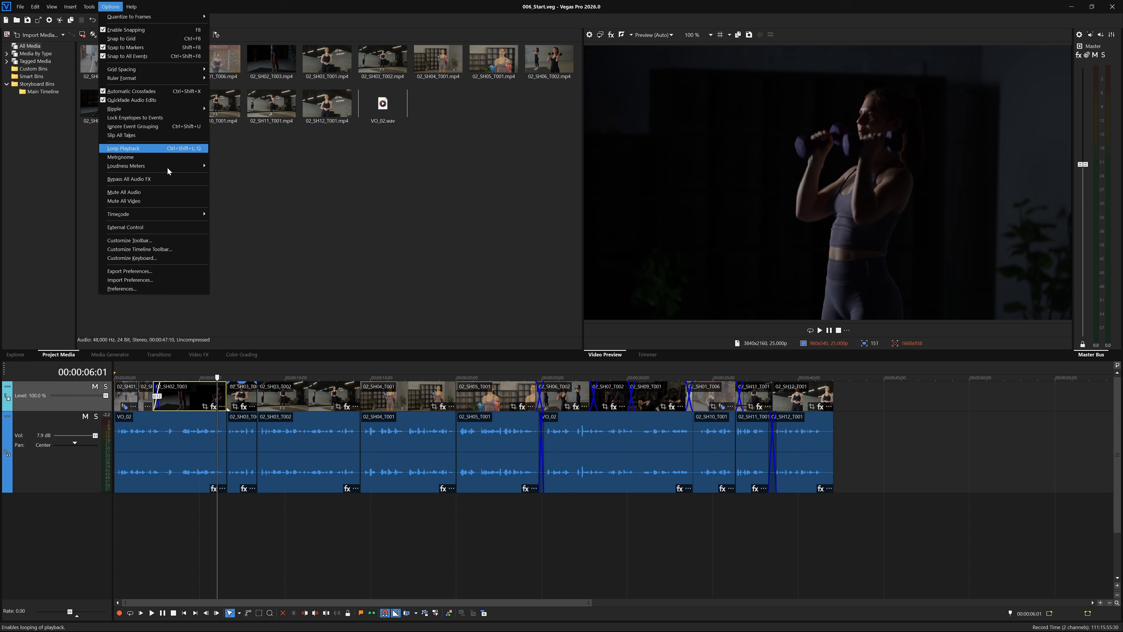
click(188, 290)
click(491, 132)
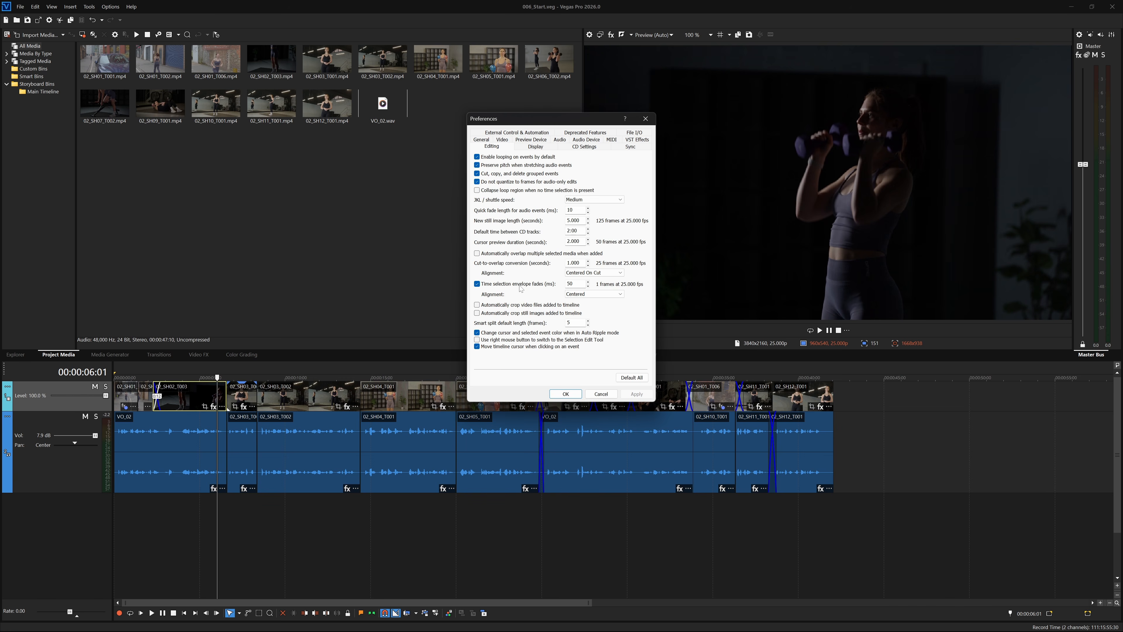
click(526, 348)
click(526, 348)
click(599, 394)
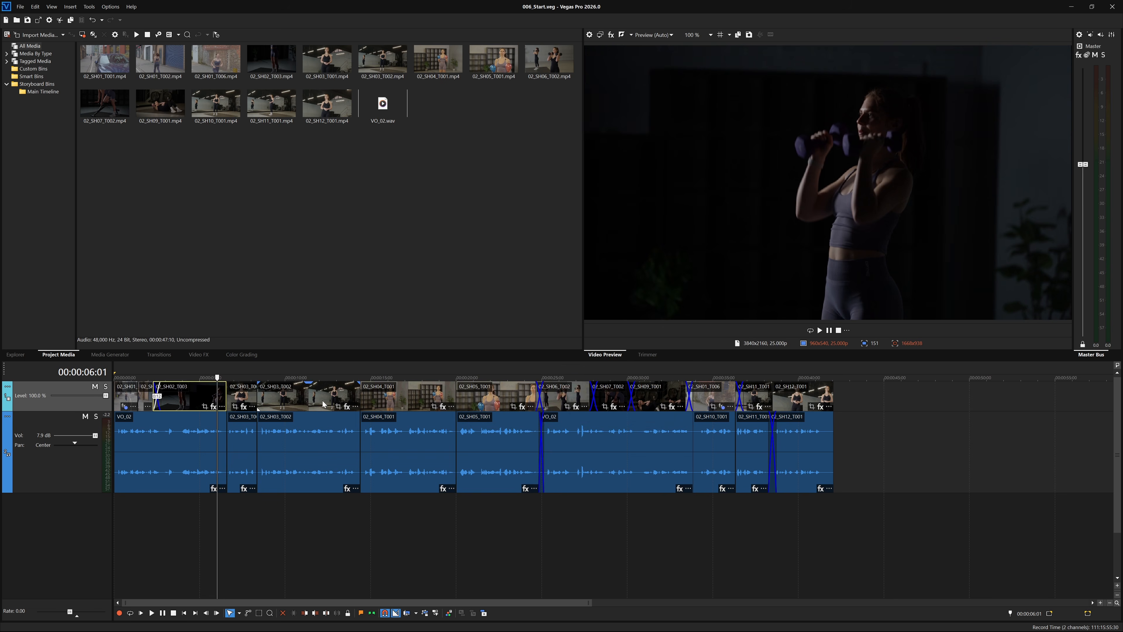
click(317, 399)
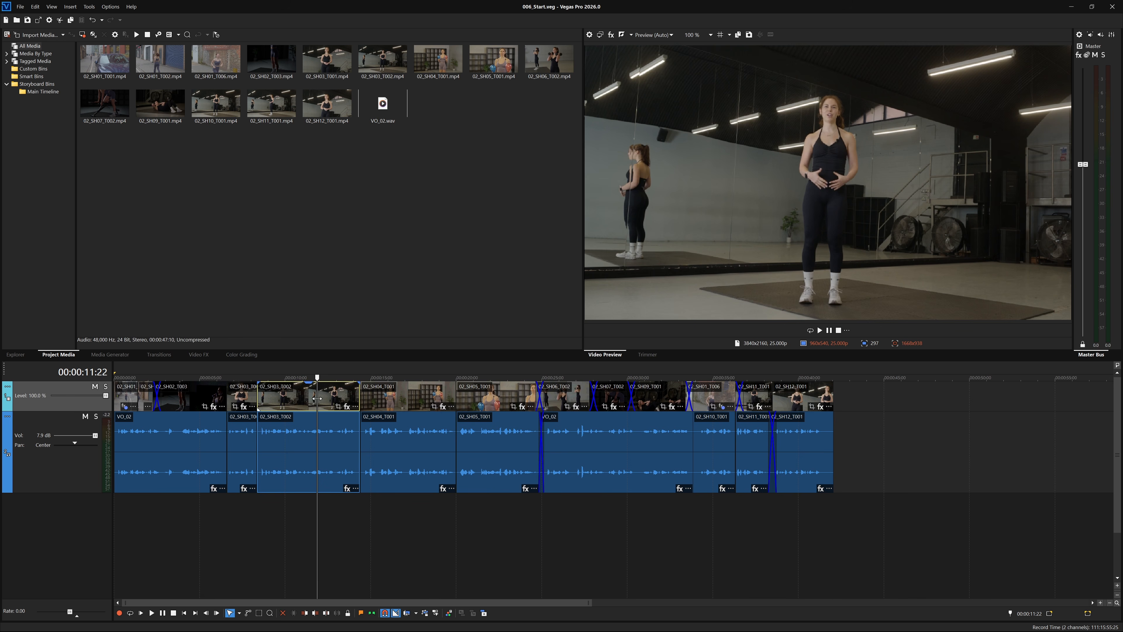
- Scrub through the opening clips, then jump between timeline start and end, finishing at 00:00:00:00
drag(317, 398, 299, 376)
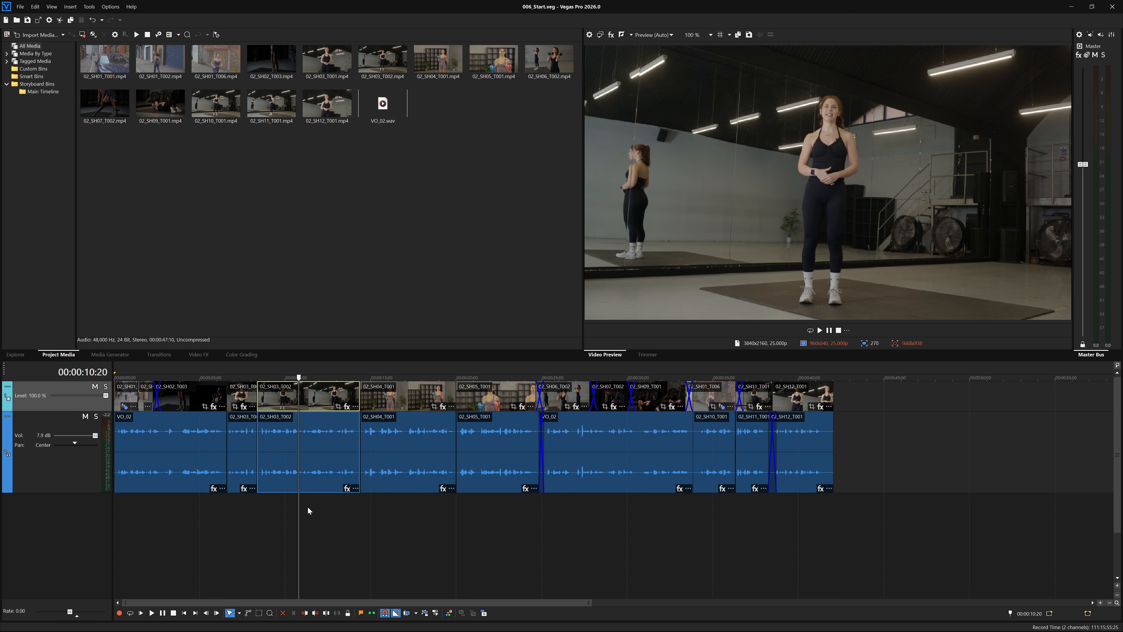
click(185, 614)
click(195, 613)
click(186, 614)
click(195, 613)
click(185, 612)
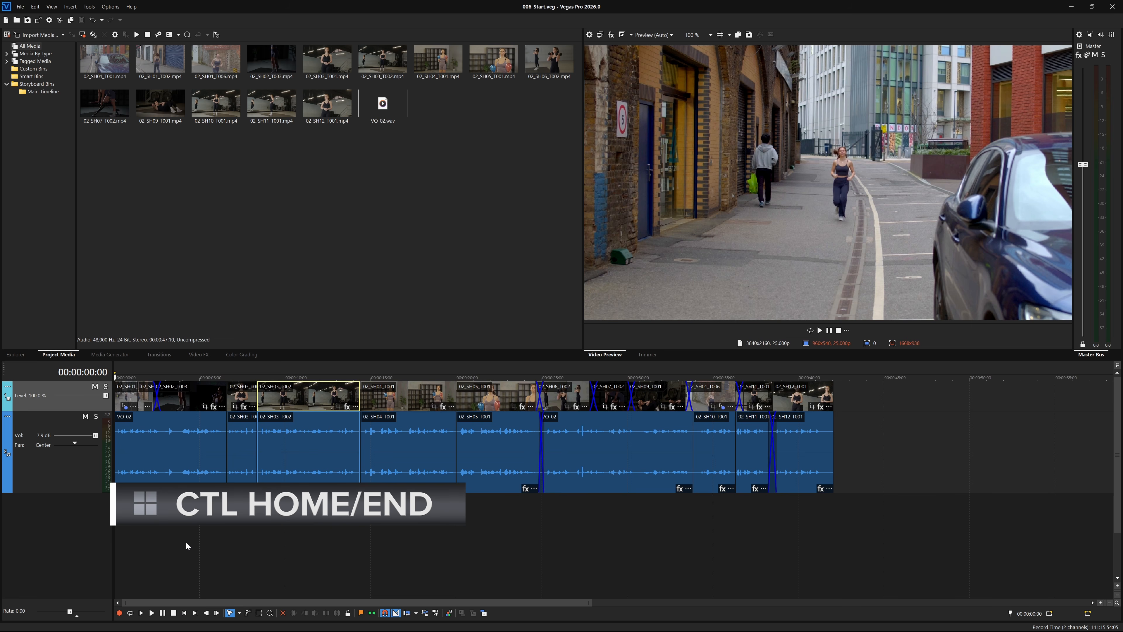
- Jump the playhead between the project end (00:00:42:02) and start repeatedly, ending at 00:00:00:00
key(ctrl+End)
key(ctrl+Home)
key(ctrl+End)
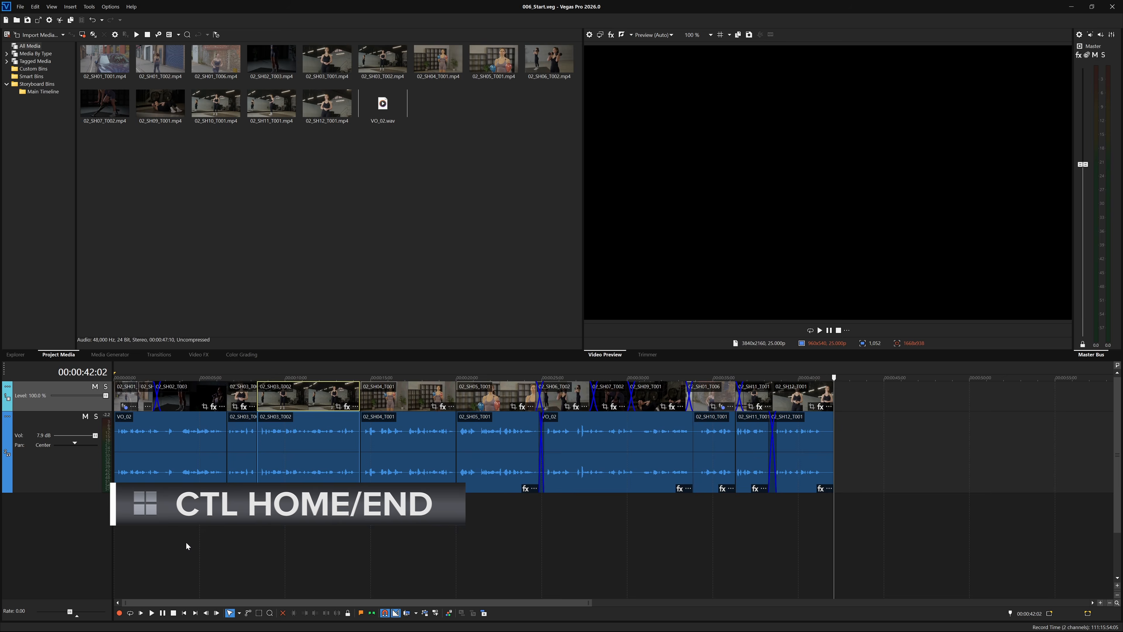
key(ctrl+Home)
key(ctrl+End)
key(ctrl+Home)
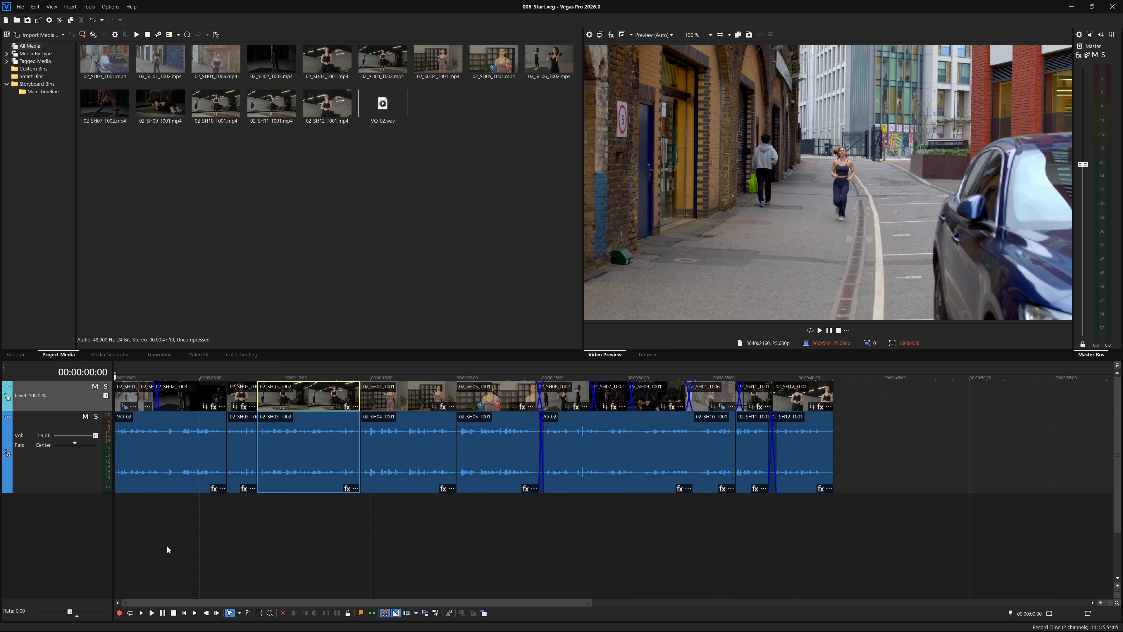
- Scrub to 00:00:04:05, advance one frame, then step through edit points to 00:00:06:15
click(163, 515)
drag(163, 515, 177, 518)
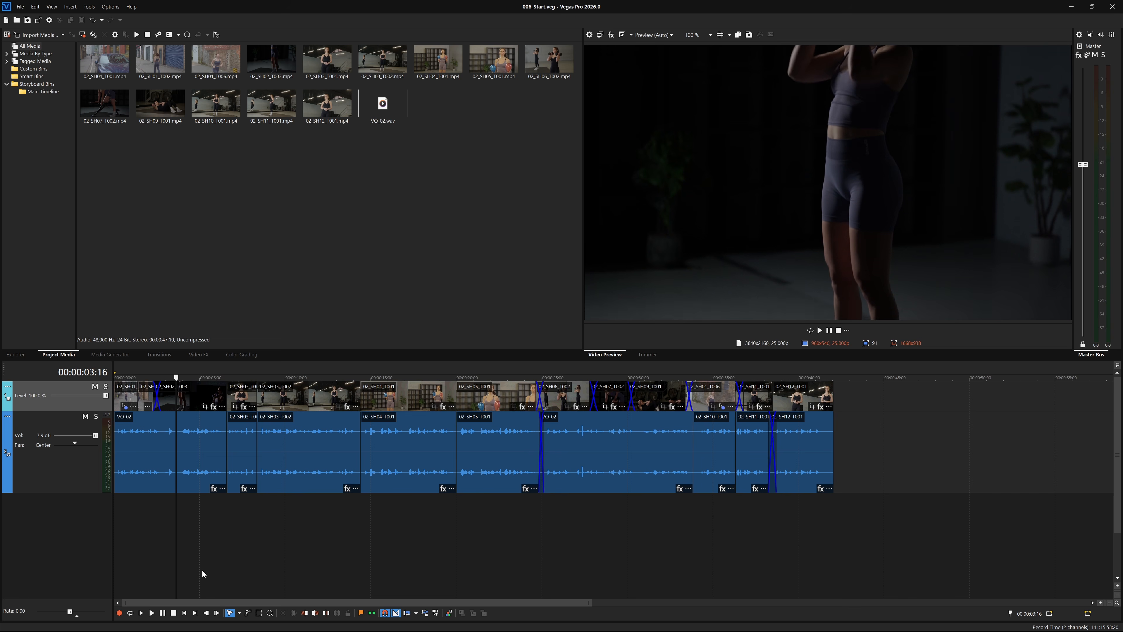
key(Right)
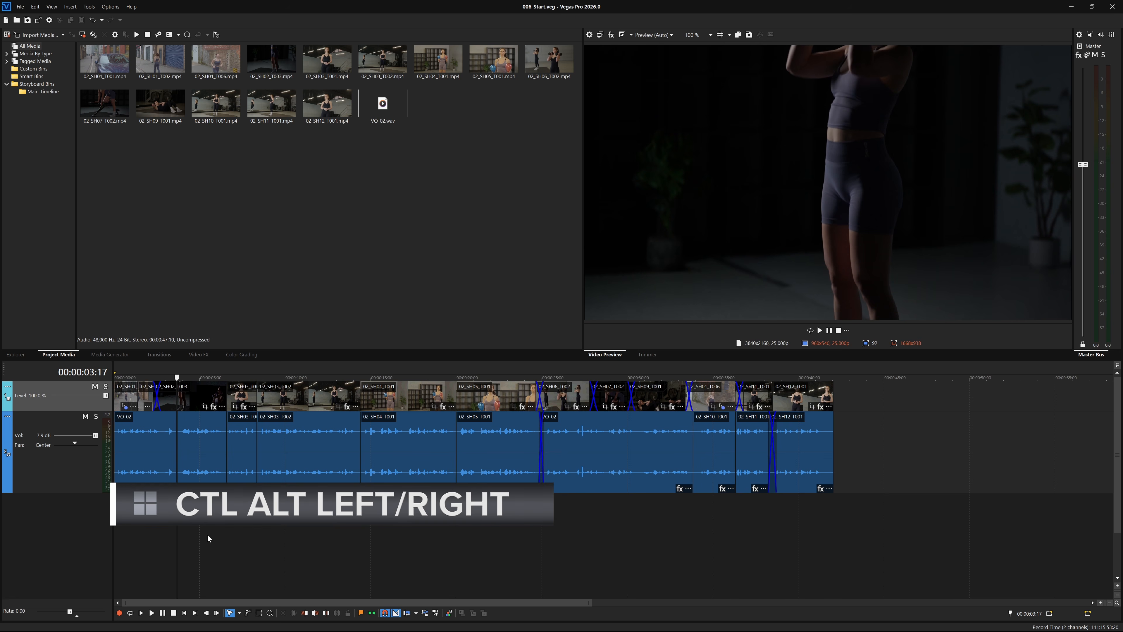
key(ctrl+alt+Right)
key(ctrl+alt+Right)
key(ctrl+alt+Left)
key(ctrl+alt+Left)
key(ctrl+alt+Right)
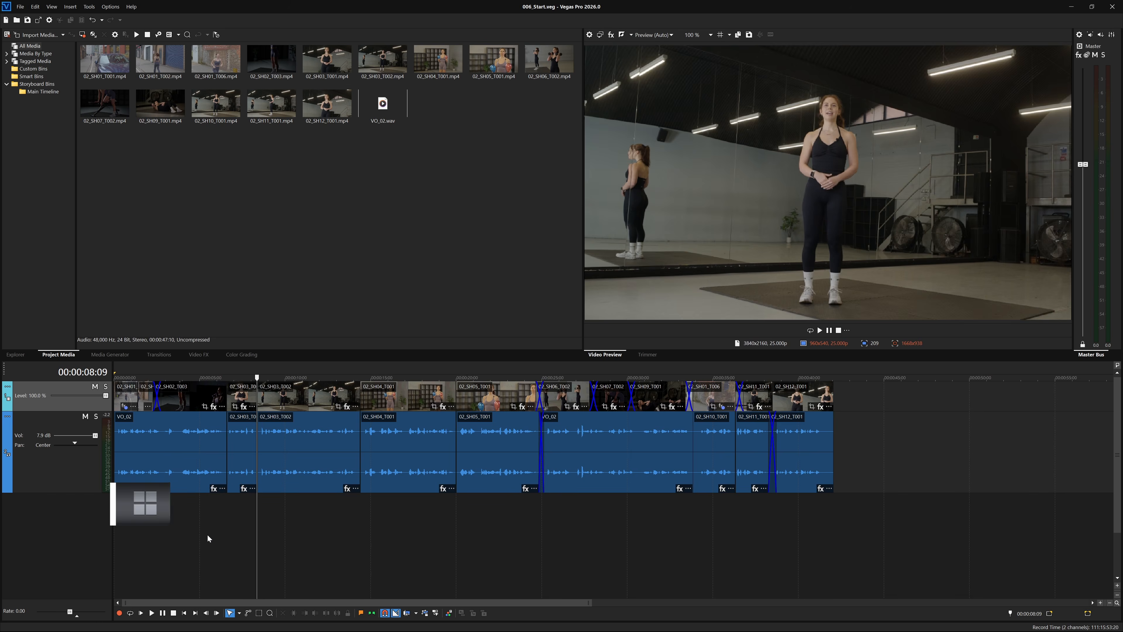
key(ctrl+alt+Right)
key(ctrl+alt+Right)
key(ctrl+alt+Left)
key(ctrl+alt+Left)
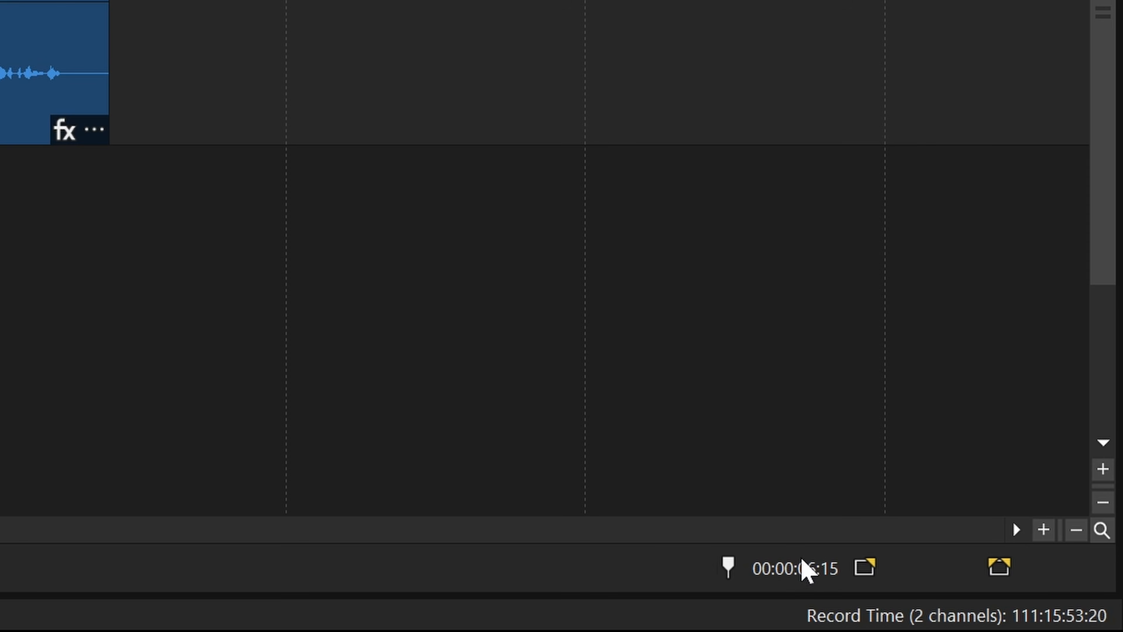
- Enter 05.00 in the cursor timecode box to move the playhead to 00:00:05:00
click(802, 561)
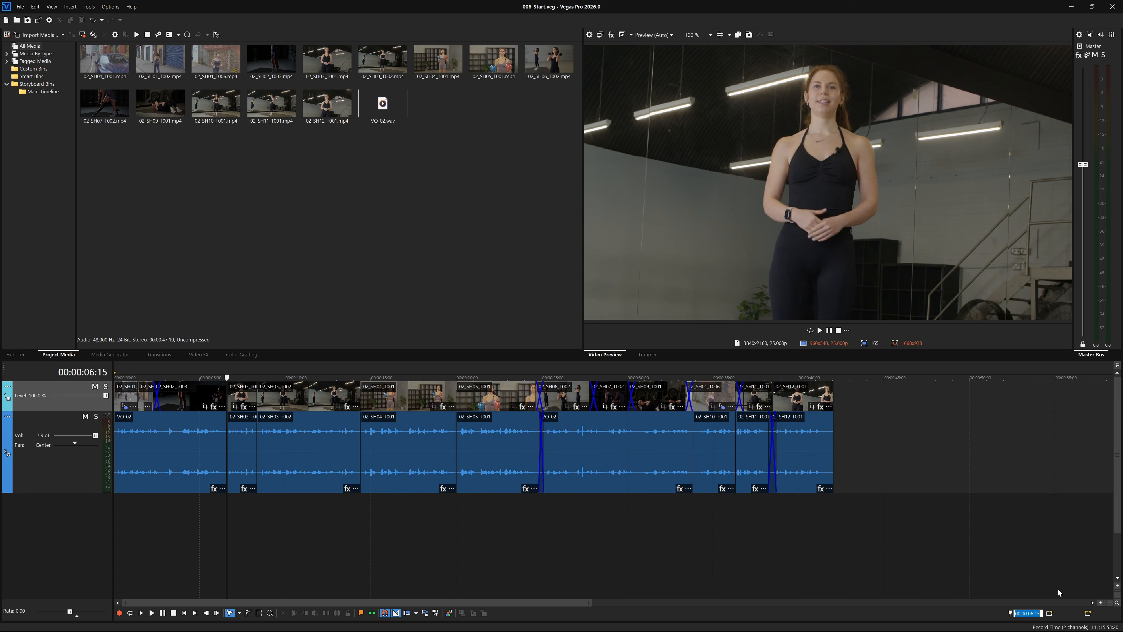
text(05.00)
key(Return)
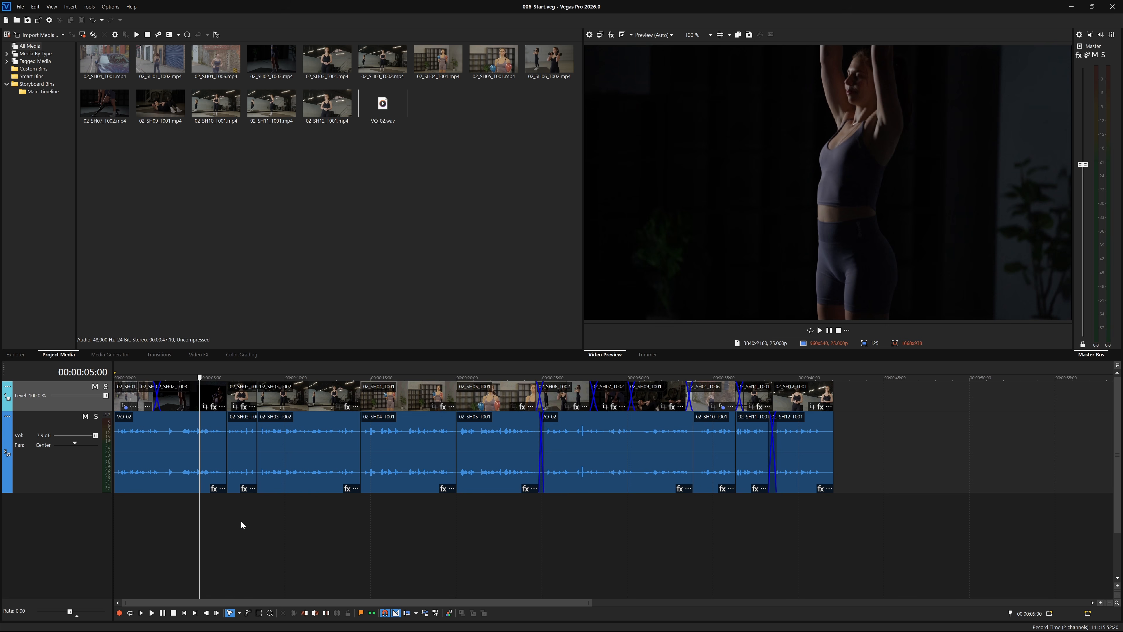
- Use Go To (Ctrl+G) with 10.00 to park the playhead at 00:00:10:00
key(ctrl+g)
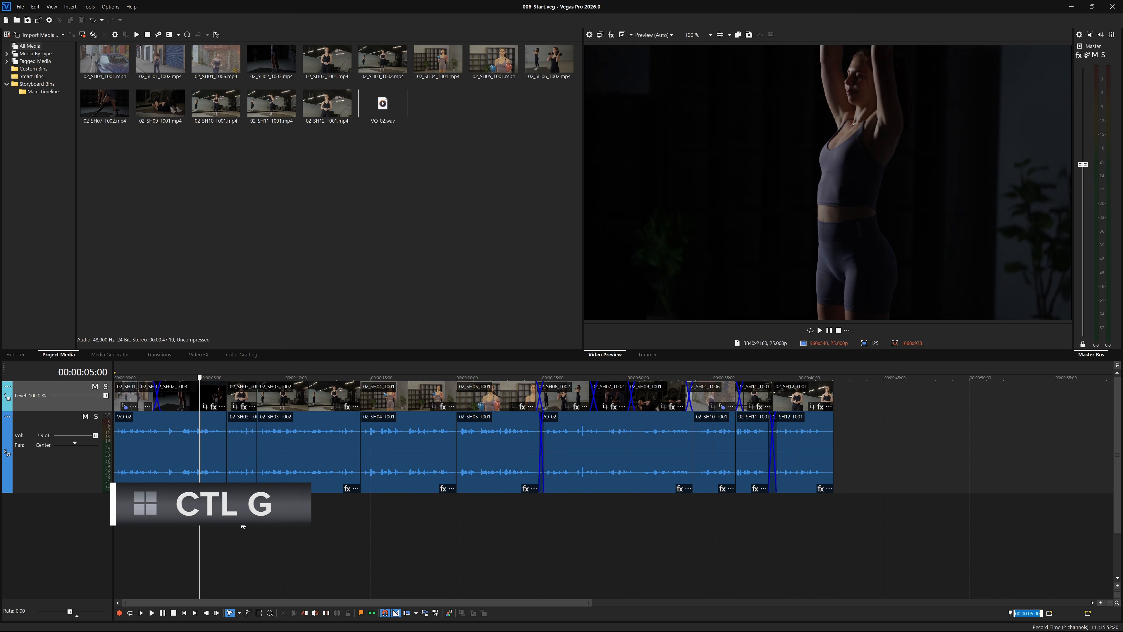
text(10.00)
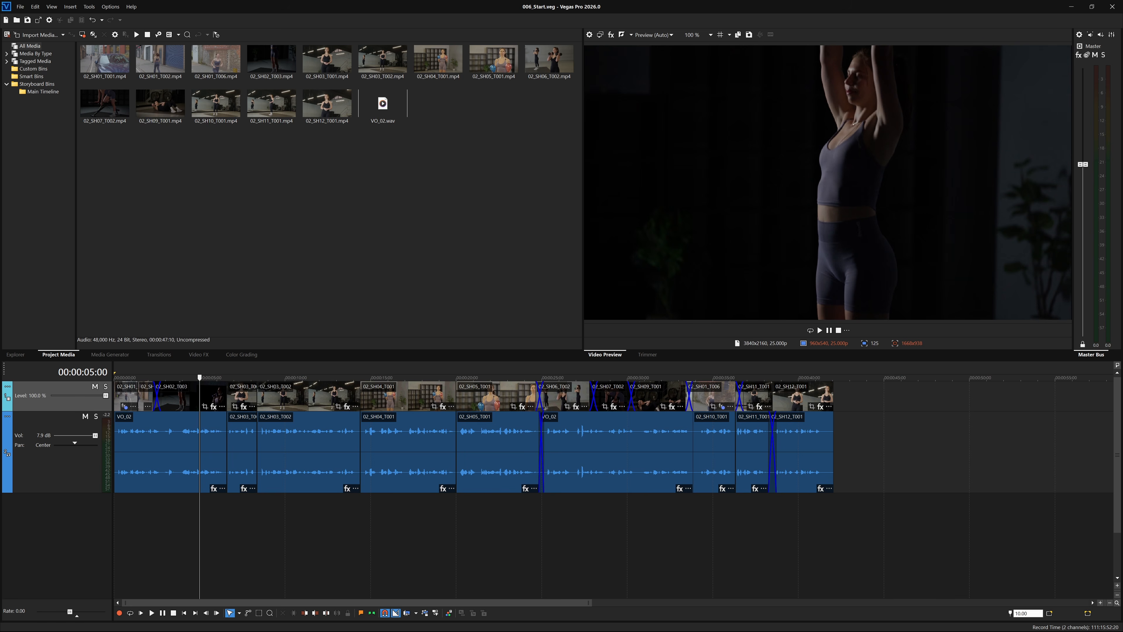
key(Return)
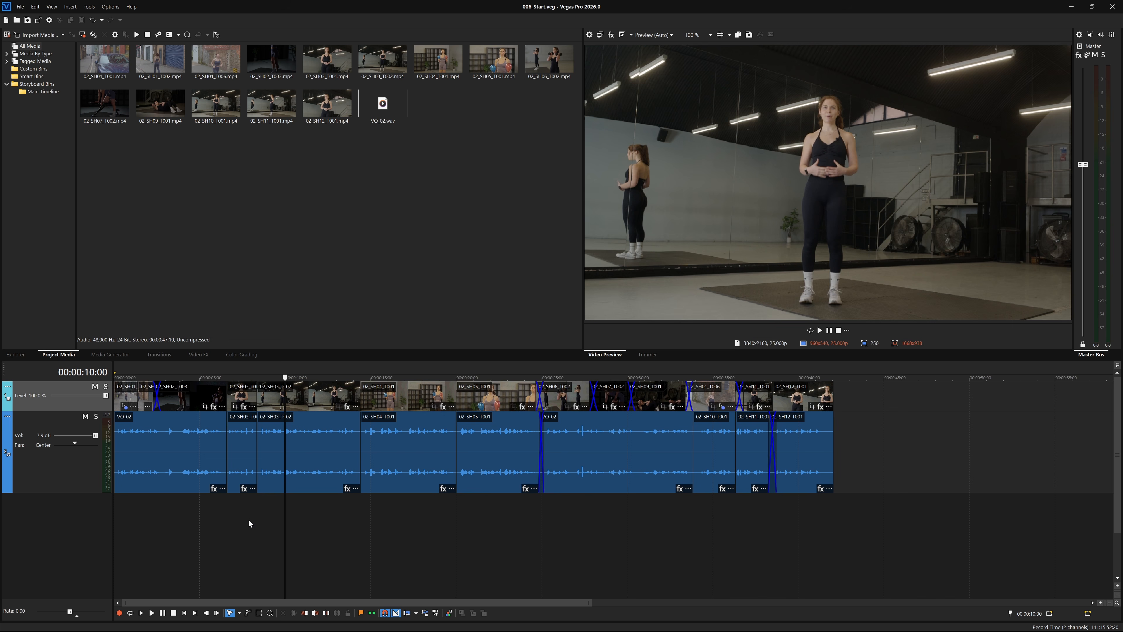
- Scrub back to the timeline start, play the edit, then stop it
drag(285, 463, 108, 458)
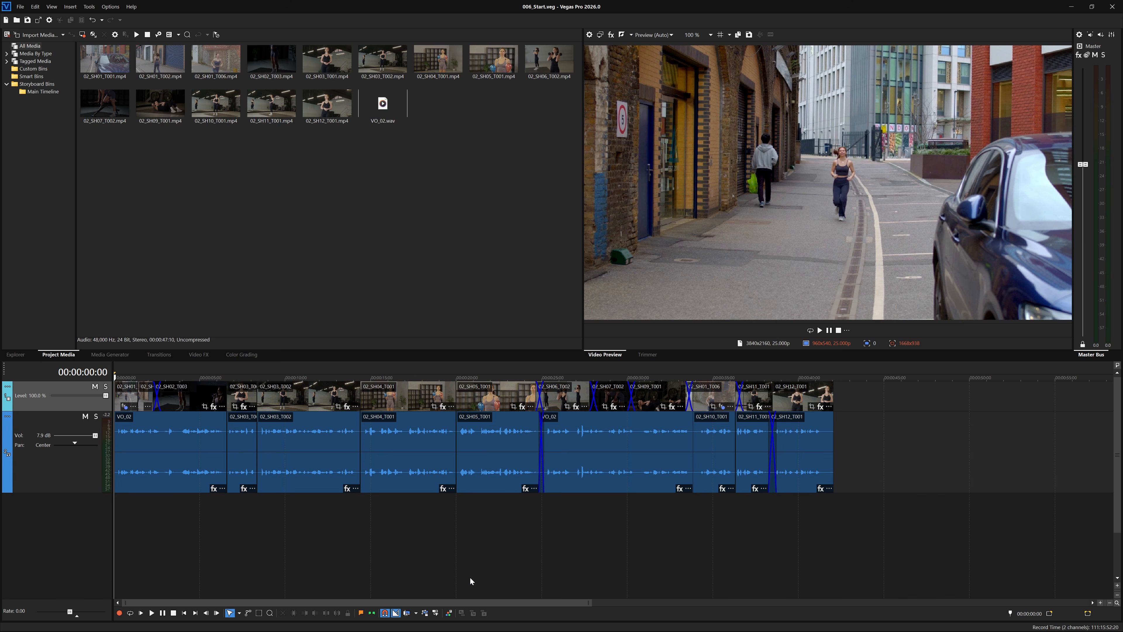
key(space)
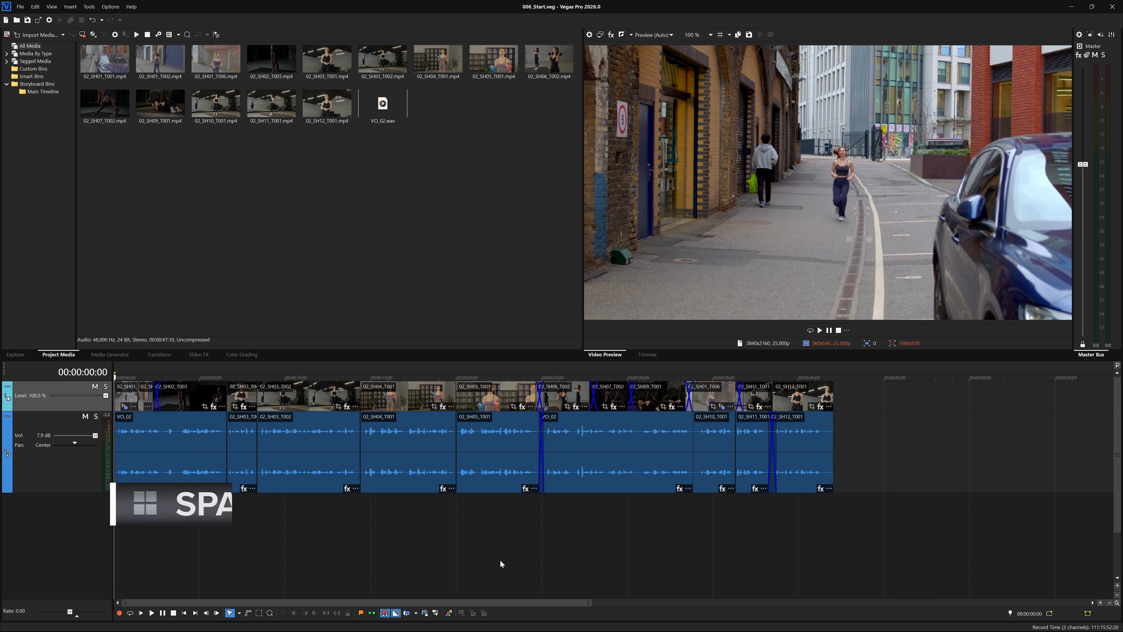
click(173, 612)
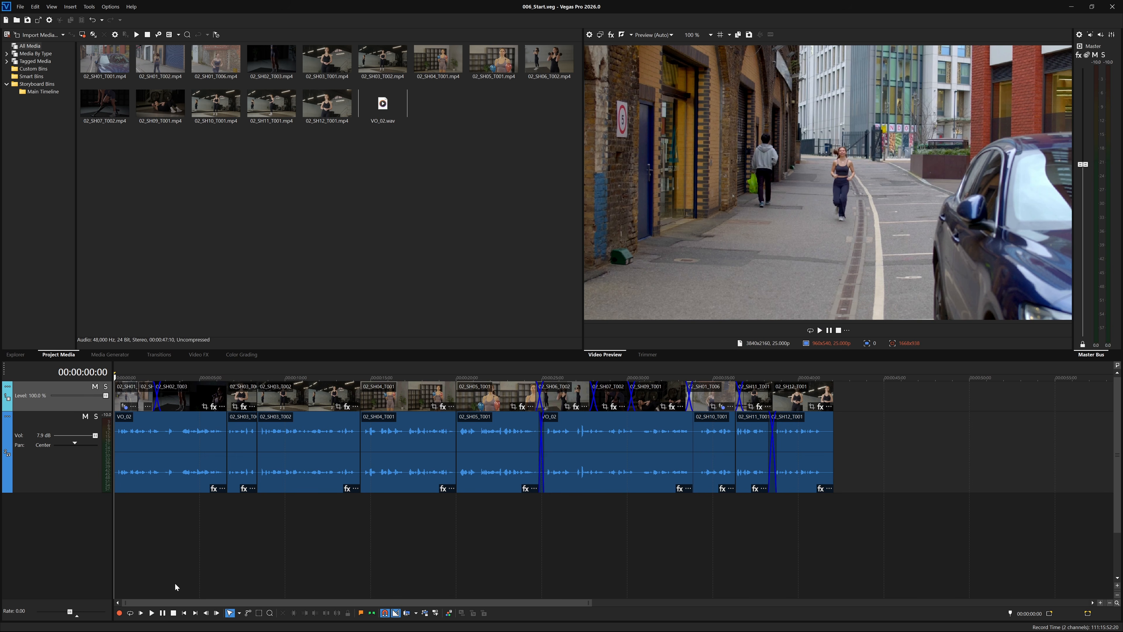
- Scrub to 00:00:21:05, play from there, and stop with the playhead at 00:00:22:23
click(175, 583)
drag(175, 583, 481, 563)
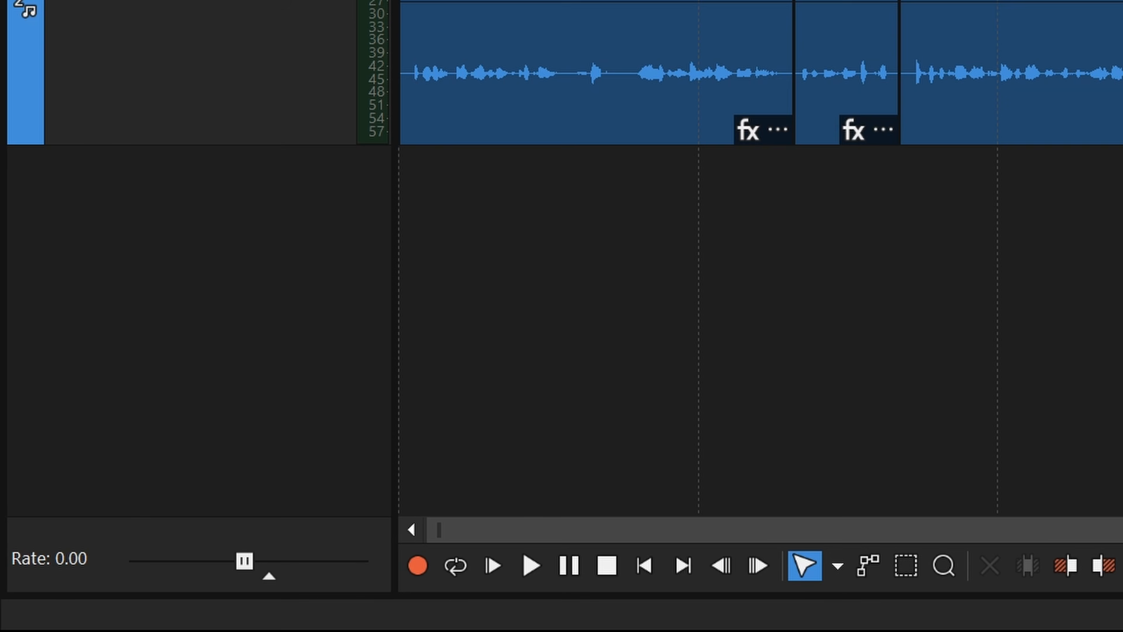
click(493, 565)
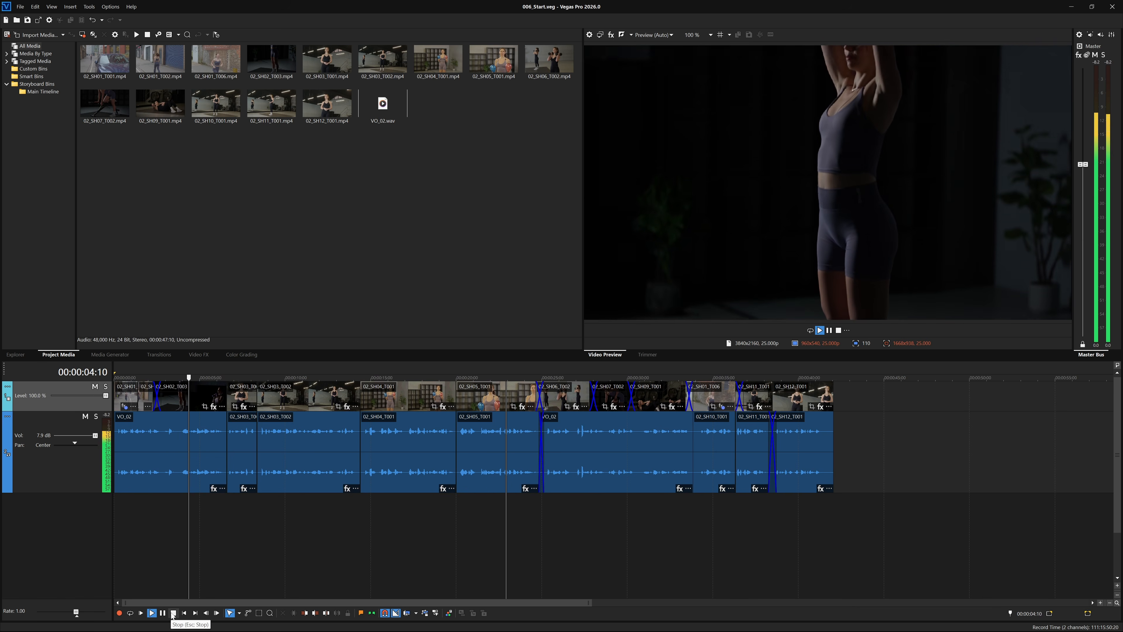
click(172, 613)
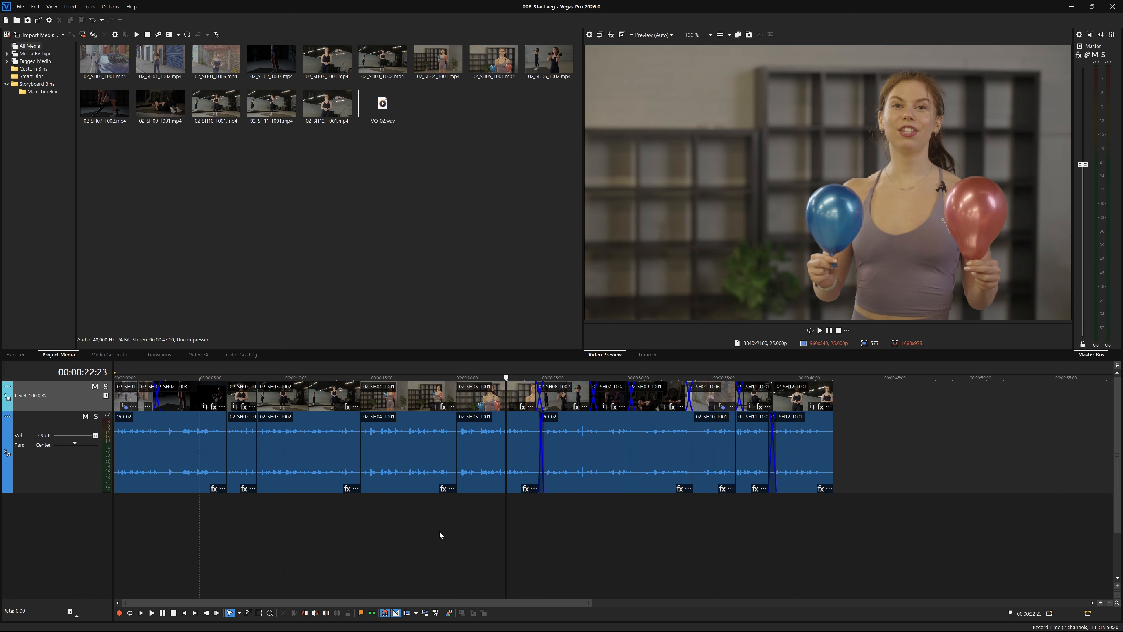
- From 00:00:30:16, play forward, switch to reverse and back to forward, then stop
drag(507, 512, 573, 539)
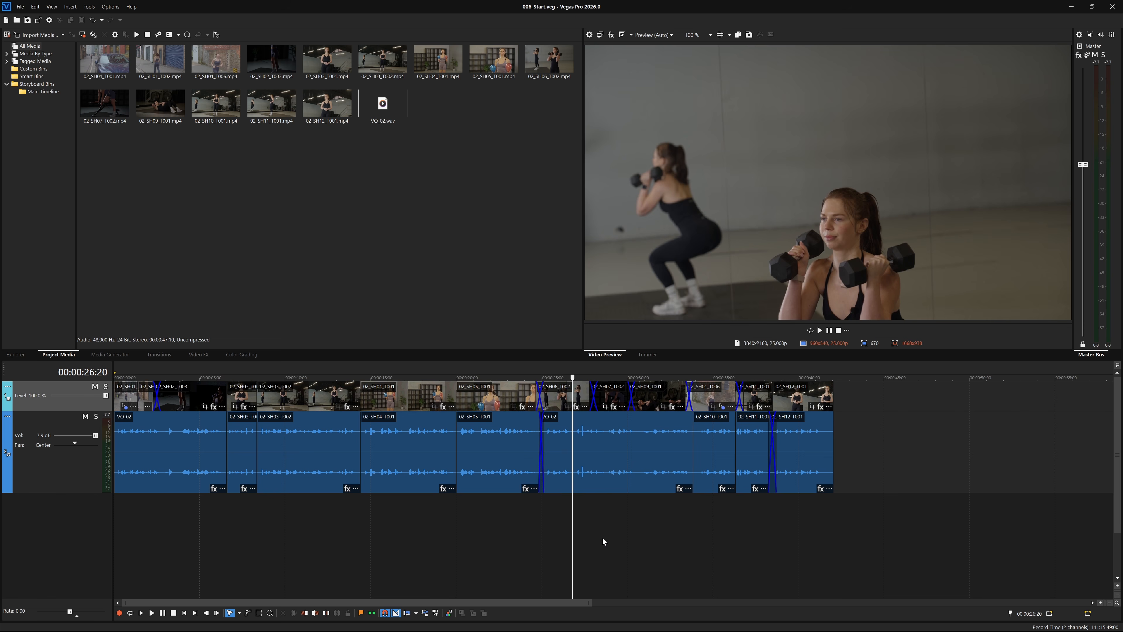
key(space)
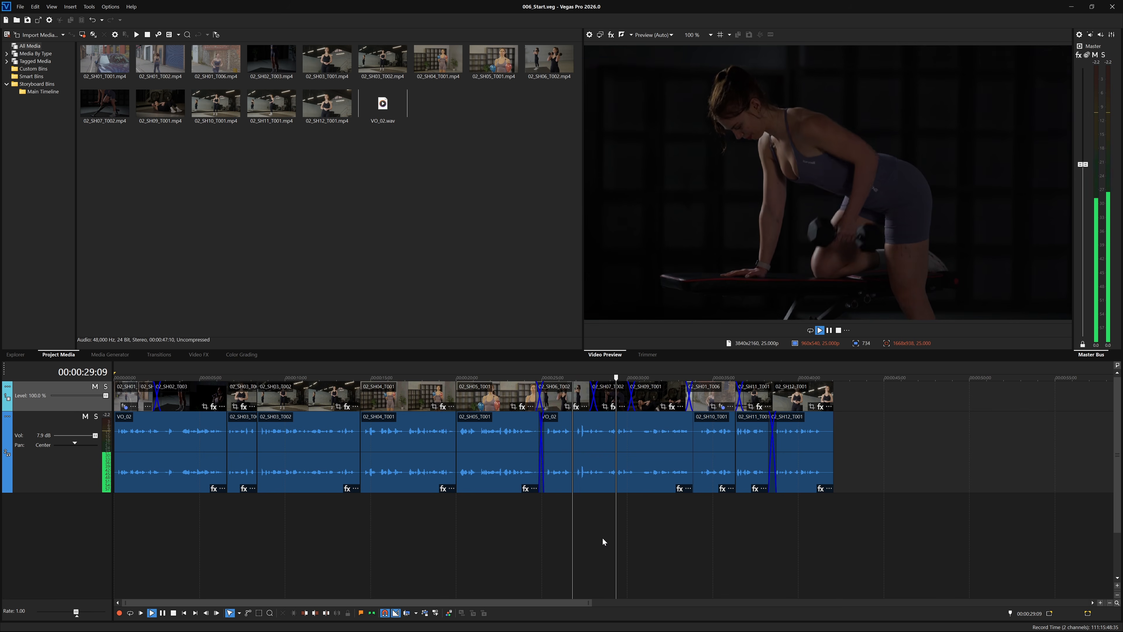
key(j)
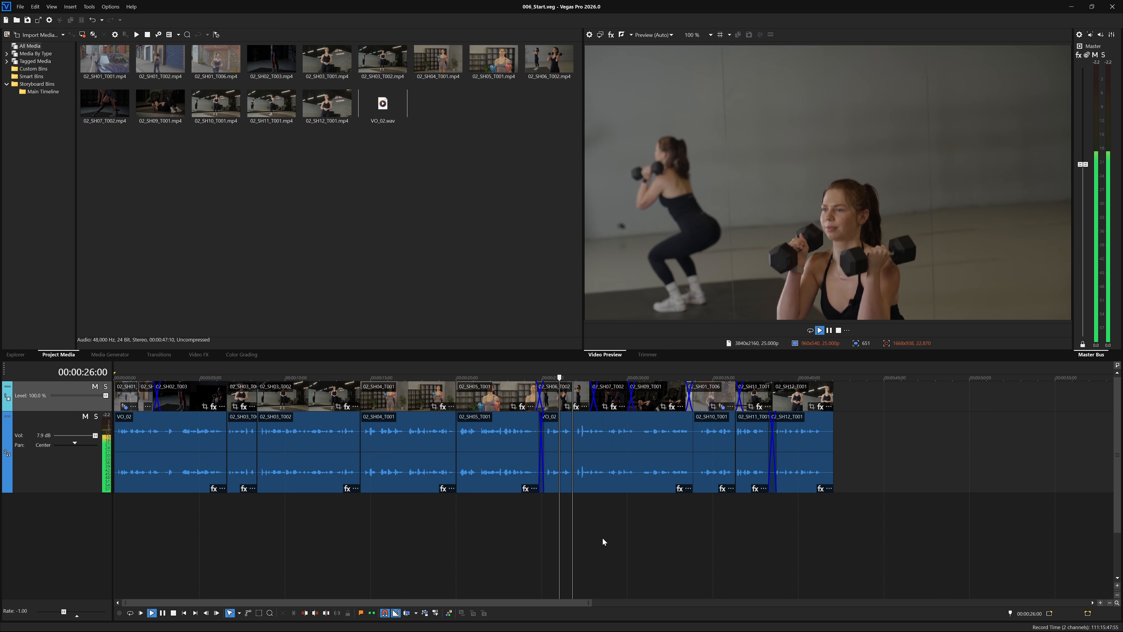
key(l)
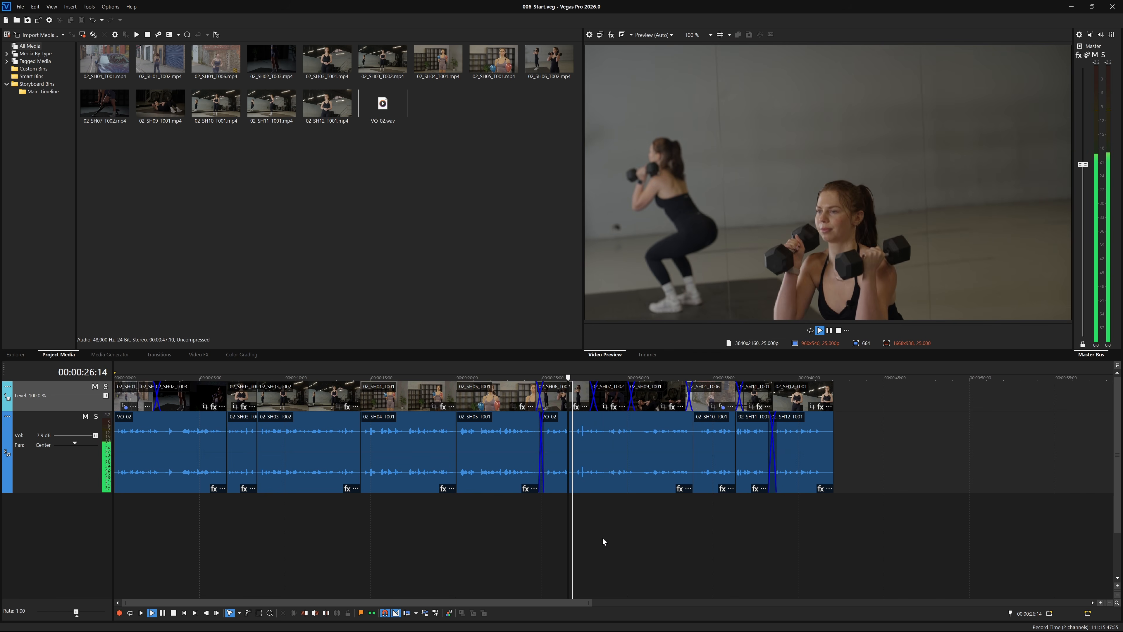
key(k)
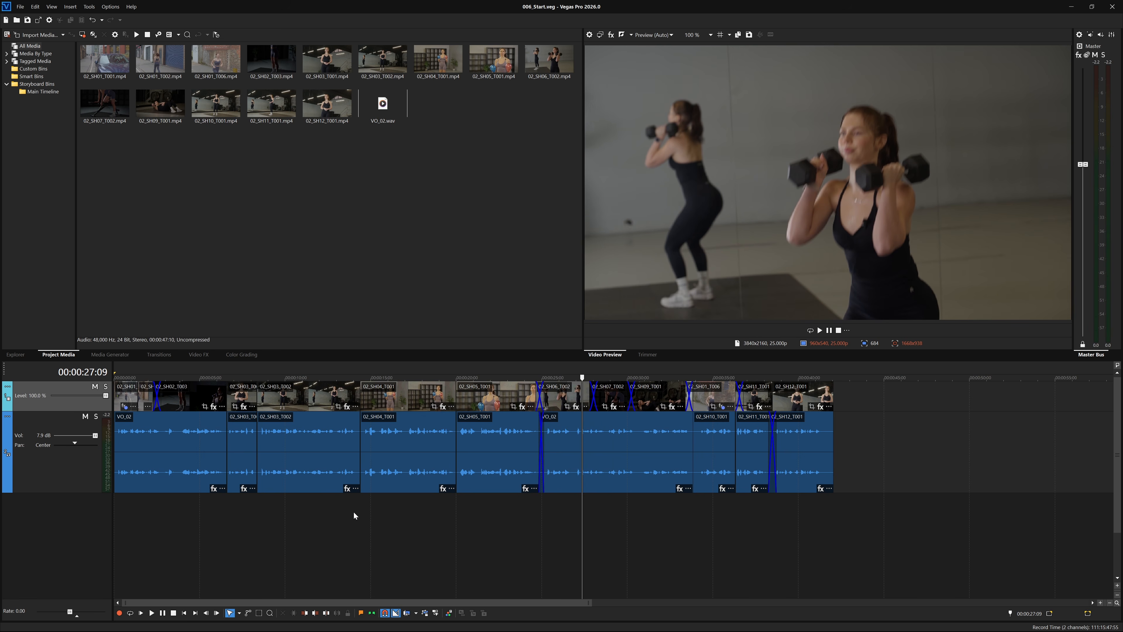
- From 00:00:10:21, shuttle forward faster, then in reverse, stopping at 00:00:13:11
click(333, 512)
click(299, 510)
key(l)
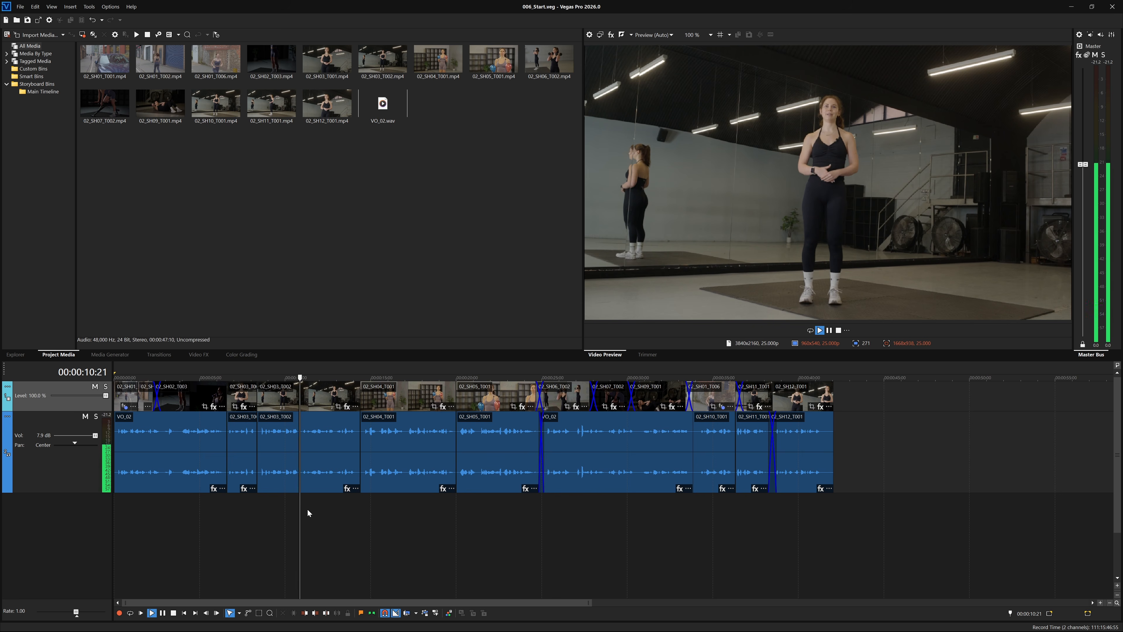
key(l)
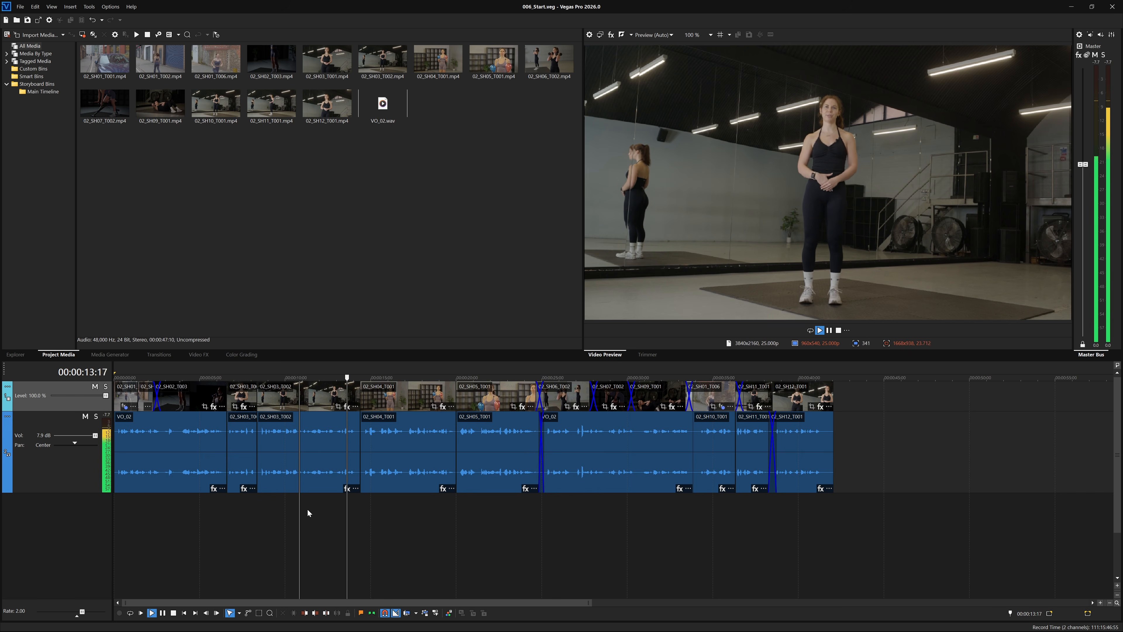
key(j)
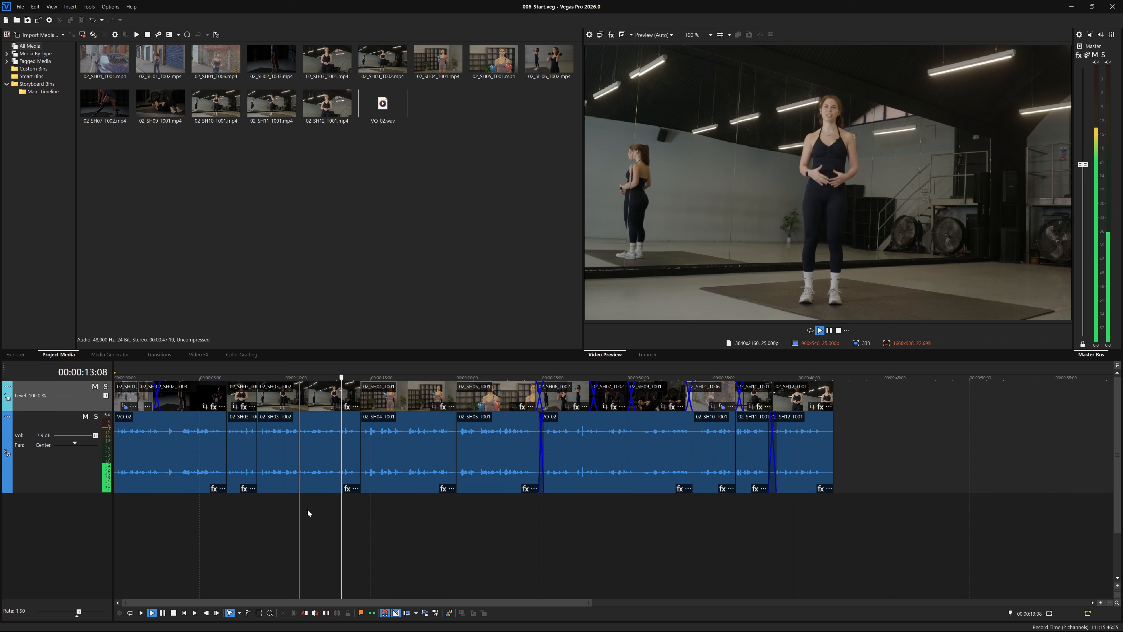
key(l)
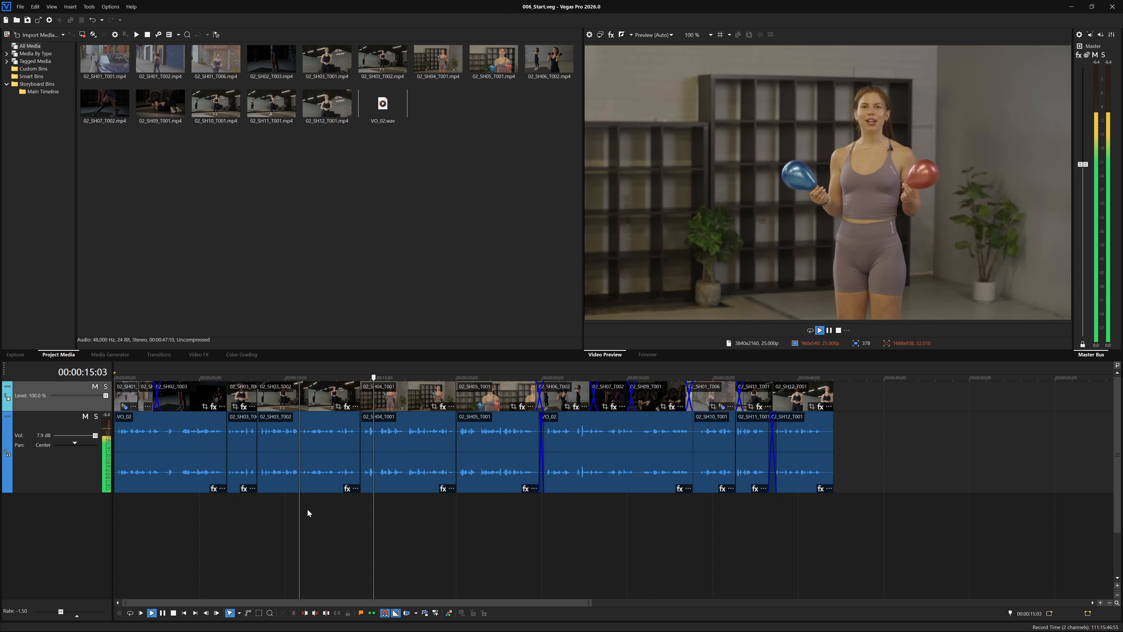
key(l)
key(k)
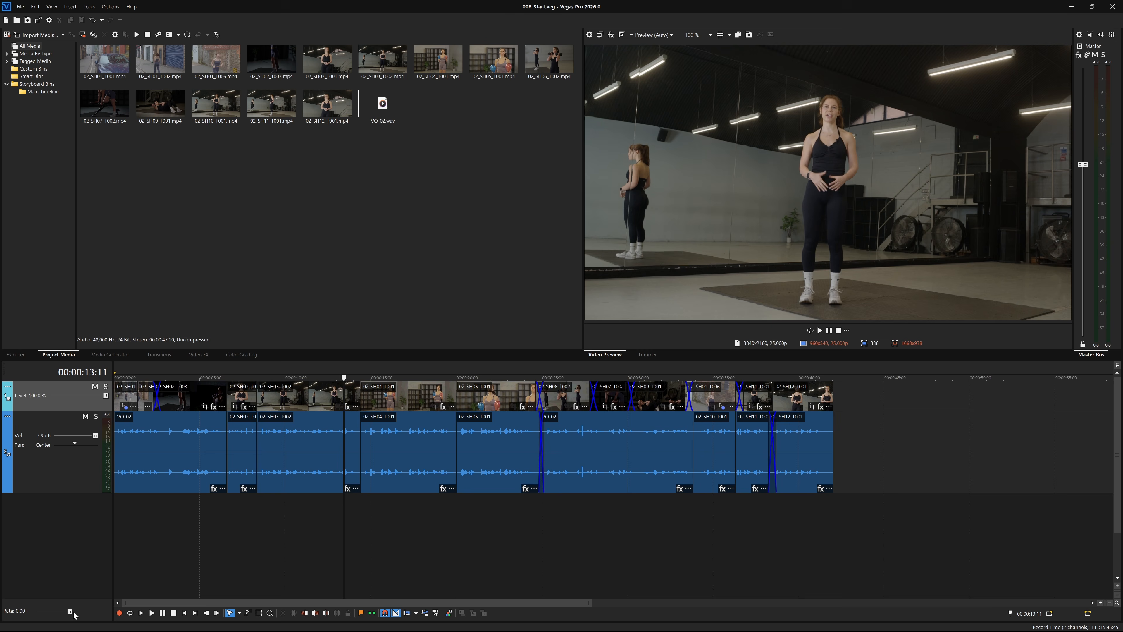
- Drag the Rate slider to 1.25 to start forward playback, then ease it back to 0.60
drag(244, 560, 268, 560)
mouse_move(78, 613)
mouse_down()
mouse_move(66, 615)
mouse_move(91, 615)
mouse_move(73, 616)
mouse_up()
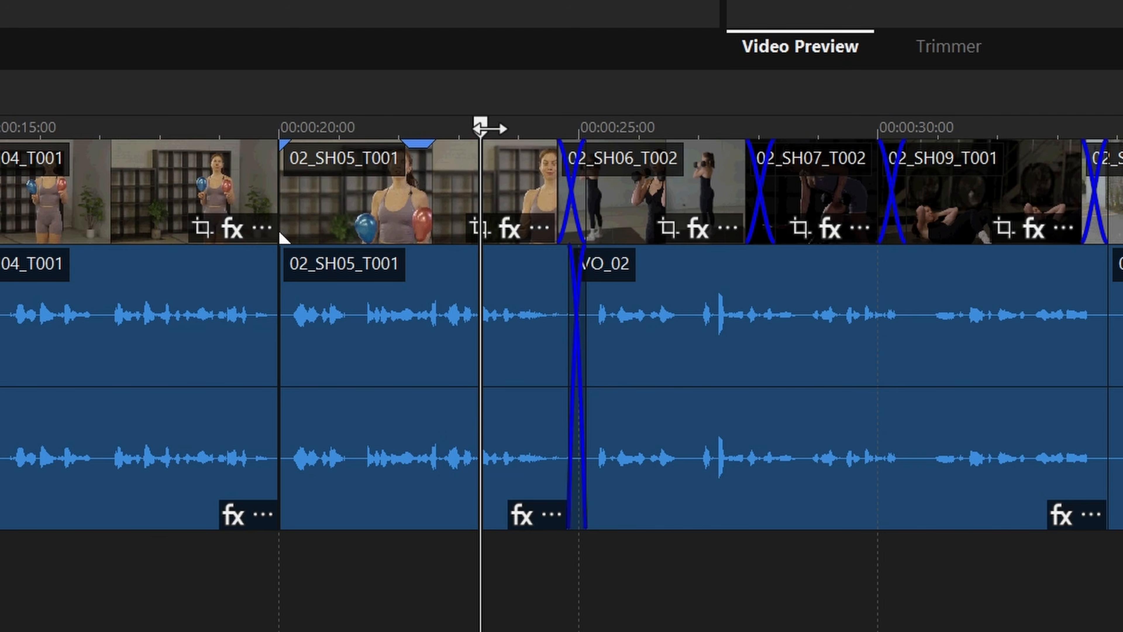
- Scrub the playhead back and forth through 02_SH05_T001, ending at 00:00:11:00
mouse_move(485, 128)
mouse_down()
mouse_move(391, 128)
mouse_move(499, 128)
mouse_move(478, 128)
mouse_up()
mouse_move(476, 254)
mouse_down()
mouse_move(446, 261)
mouse_move(487, 261)
mouse_up()
drag(486, 126, 423, 127)
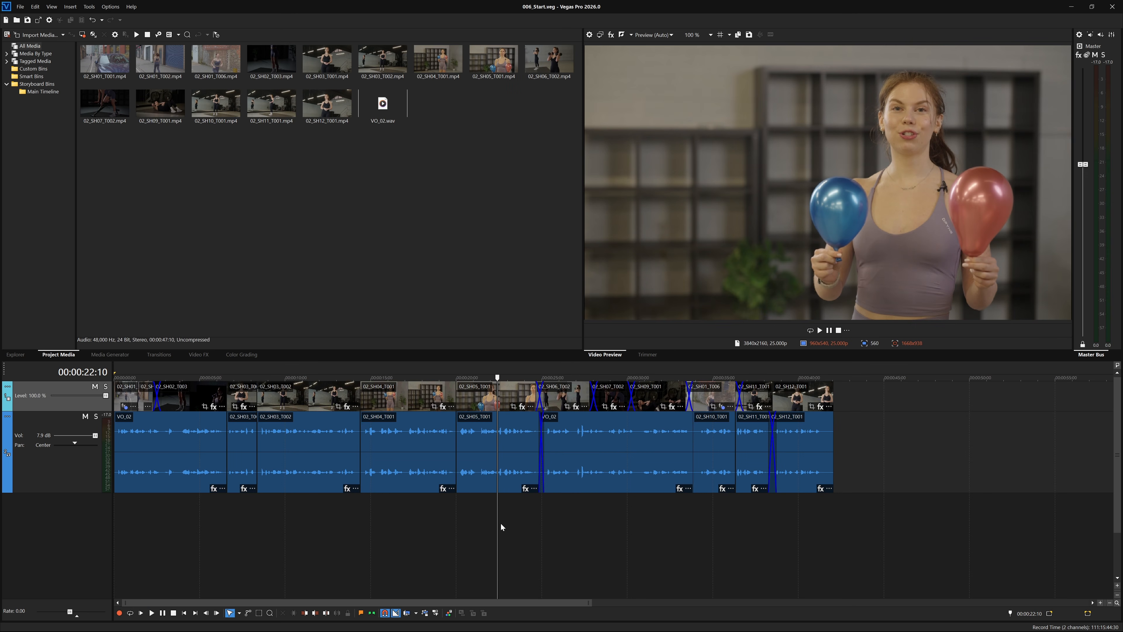
drag(493, 524, 302, 498)
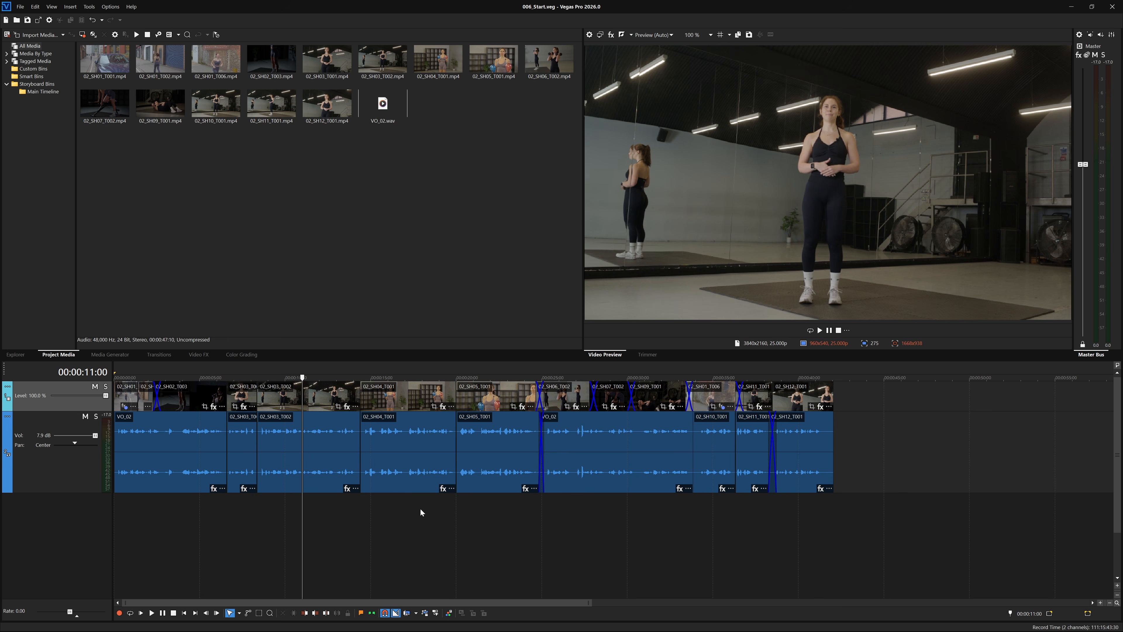
click(601, 35)
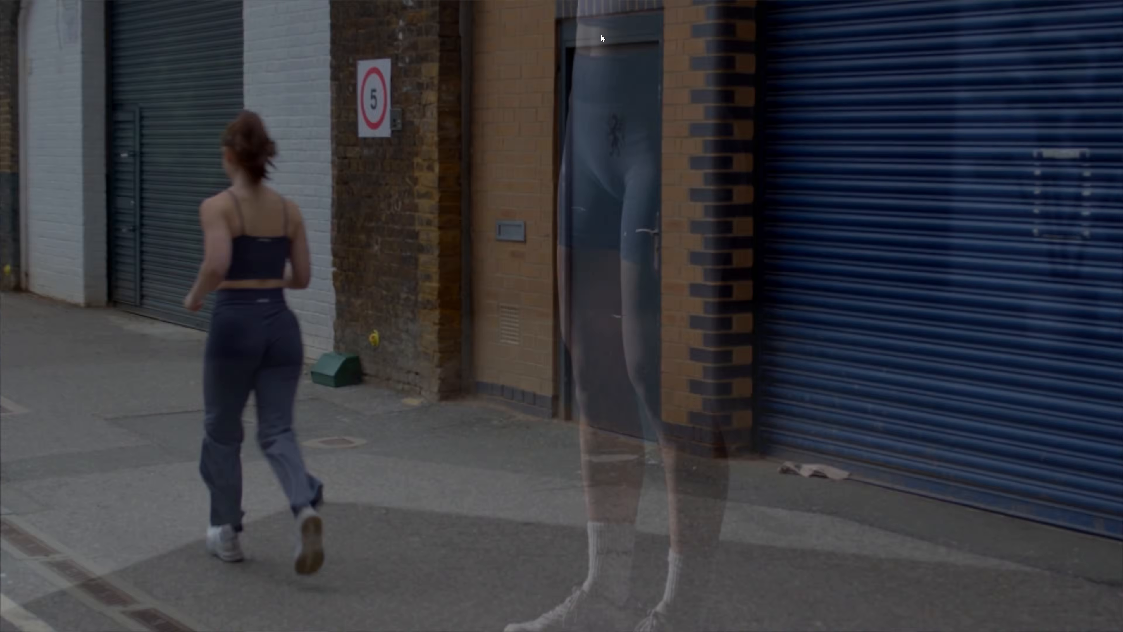
key(Escape)
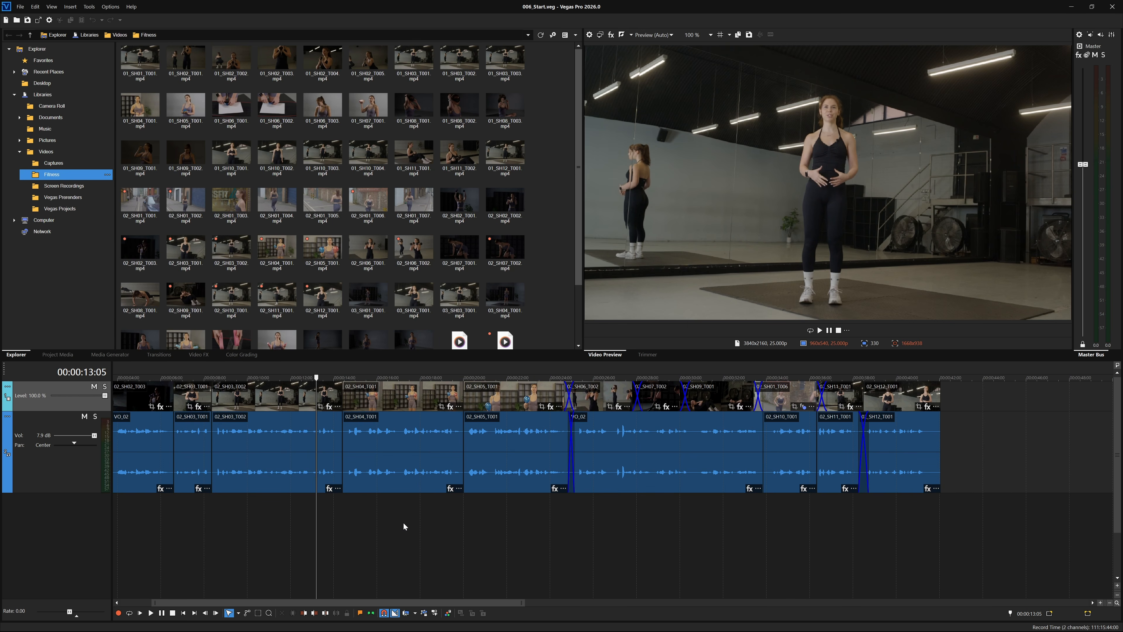
- Jump the playhead to 00:00:26:08 on the dumbbell squat shot and zoom the timeline in around it
scroll(308, 415, up, 7)
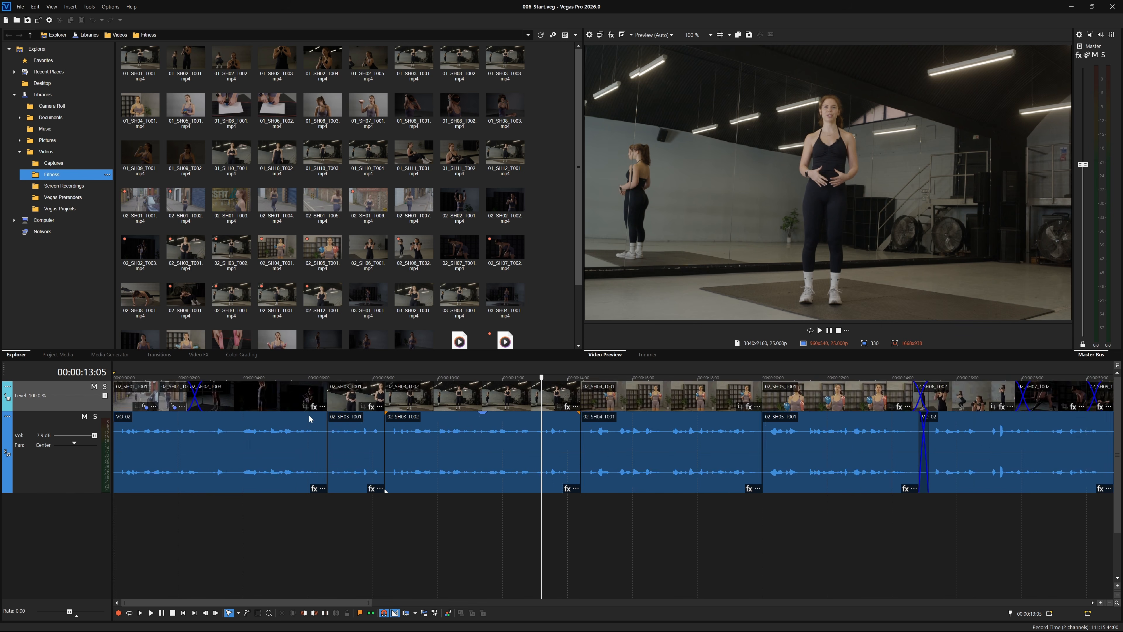
scroll(309, 419, down, 4)
scroll(308, 420, down, 4)
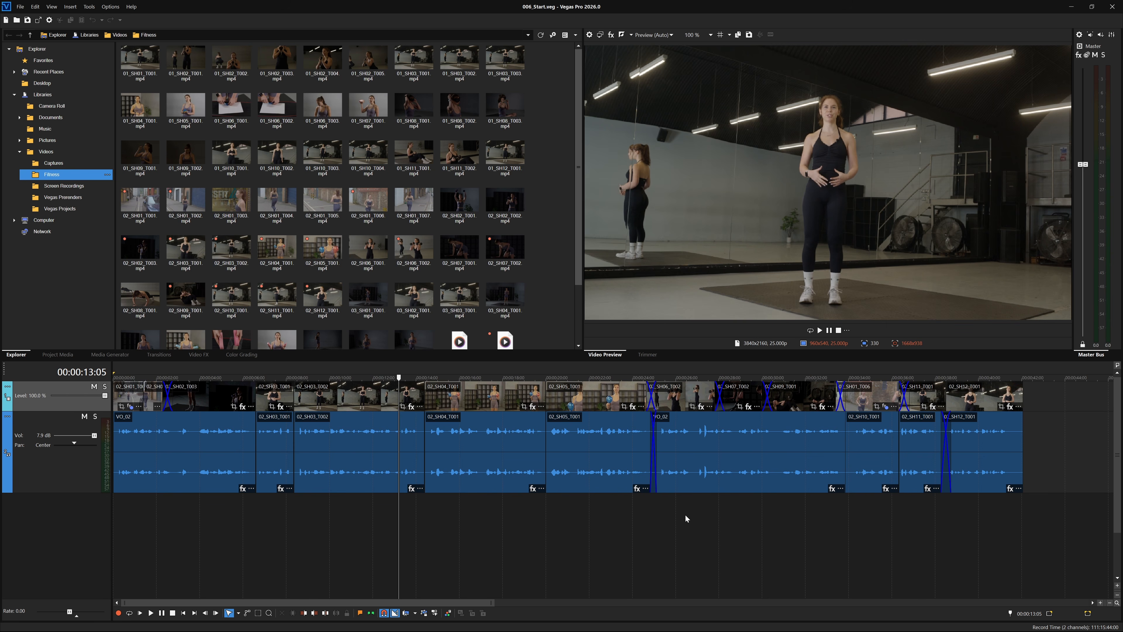
click(681, 503)
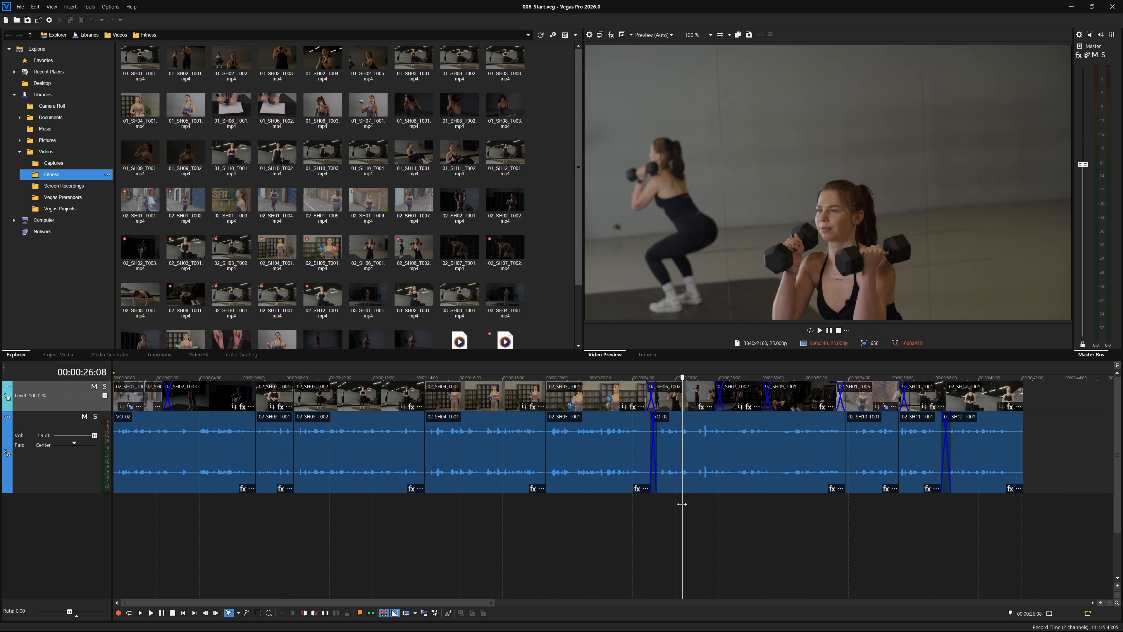
scroll(682, 504, up, 12)
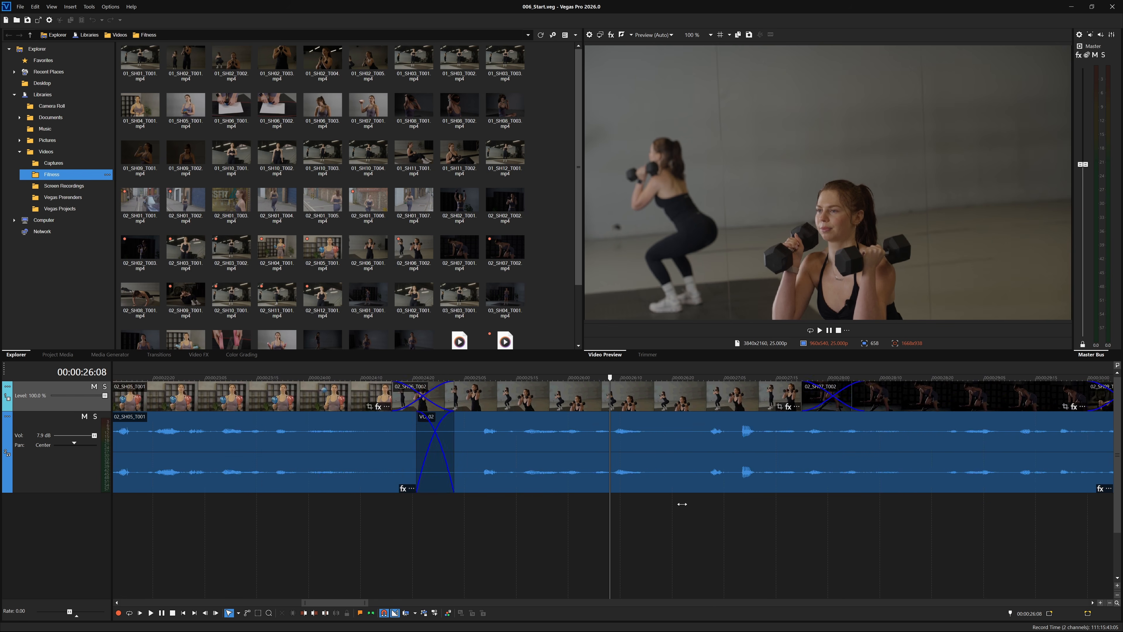
scroll(680, 495, down, 12)
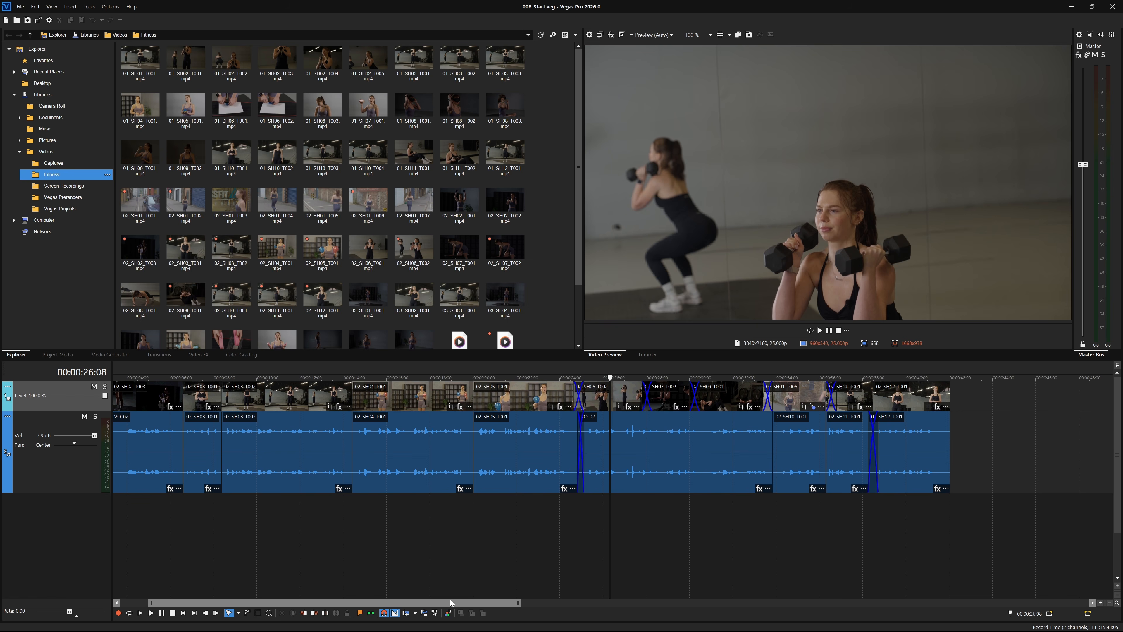
drag(519, 603, 289, 604)
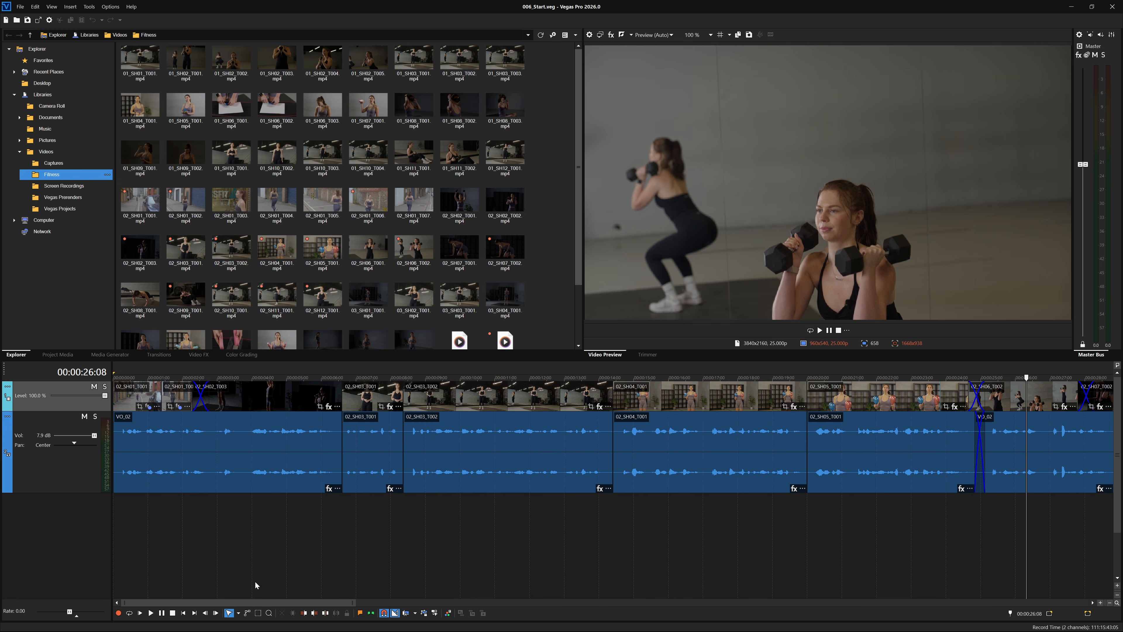
- Zoom out to fit the whole fitness edit, then pan the view to later clips and back to the start
double_click(253, 600)
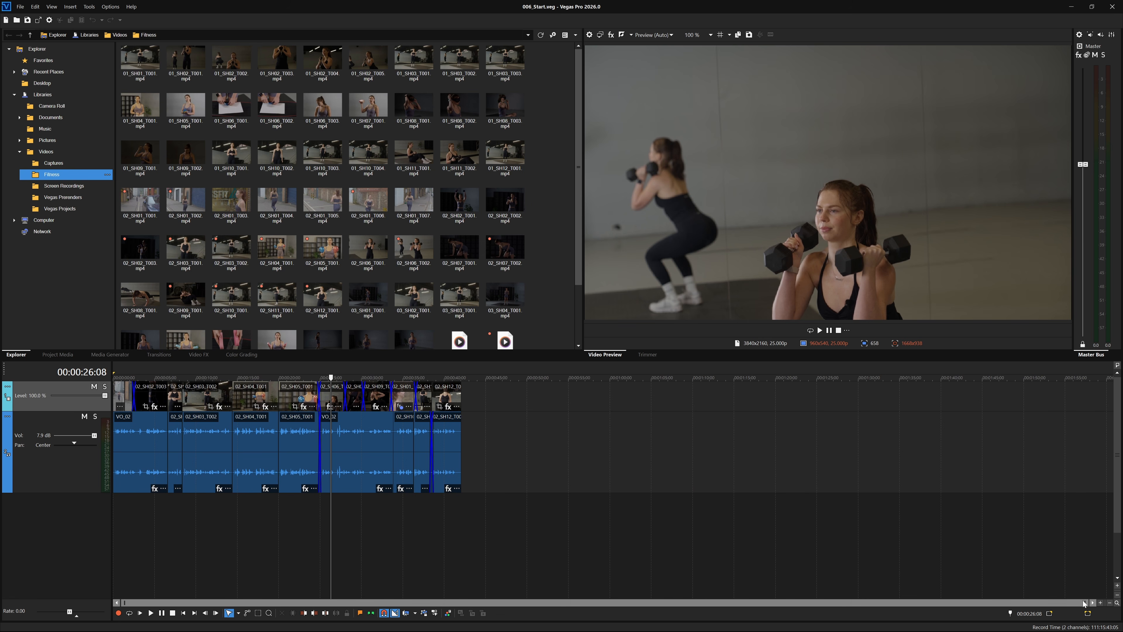
drag(1085, 603, 337, 556)
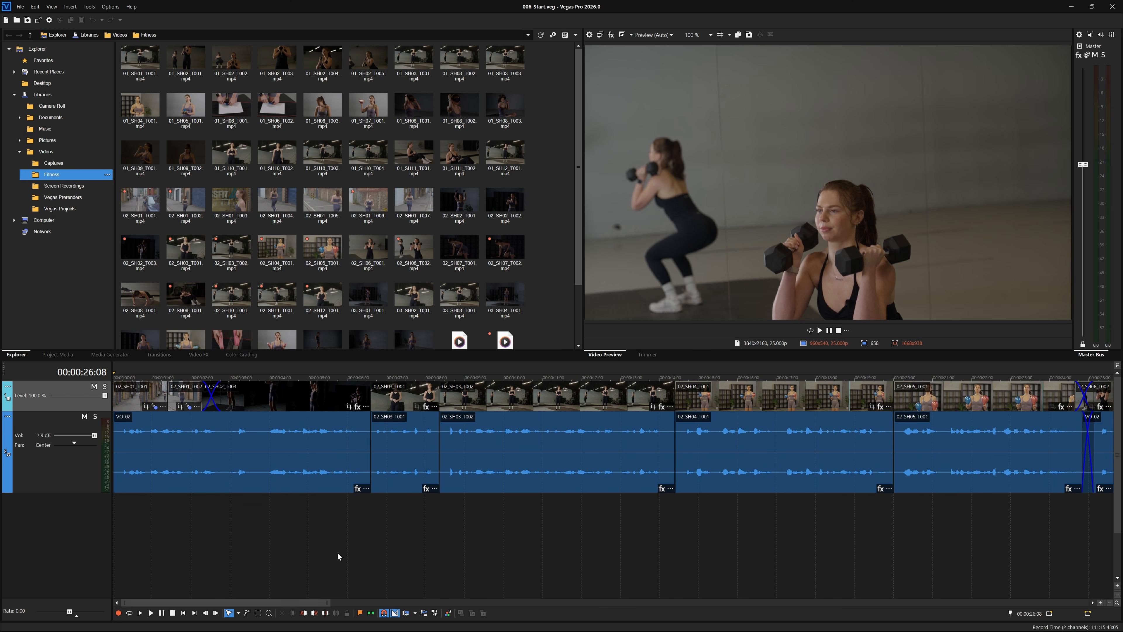
drag(298, 604, 430, 606)
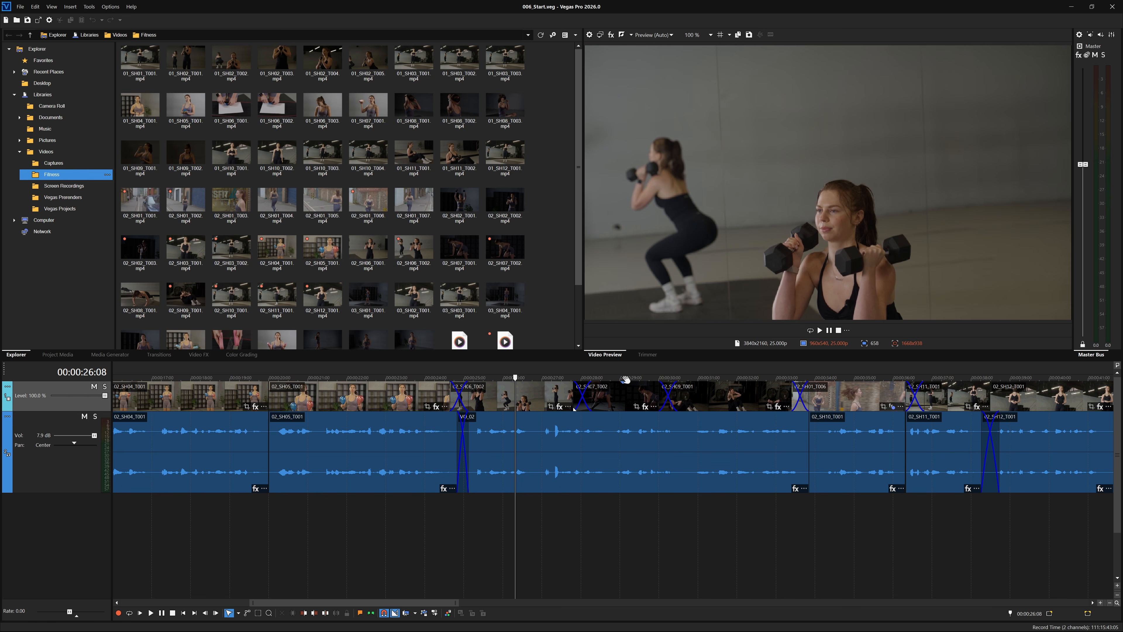
drag(625, 379, 832, 375)
drag(568, 375, 847, 392)
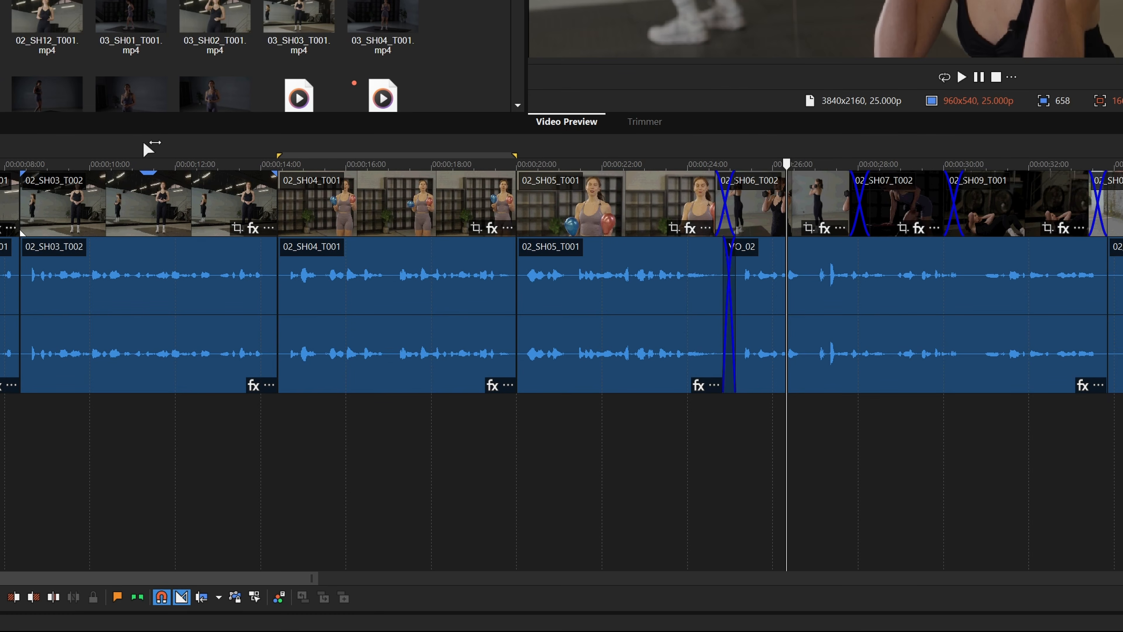
- Drag in the marker bar to set a time range from 00:00:11:05 to 00:00:31:08
drag(143, 144, 998, 160)
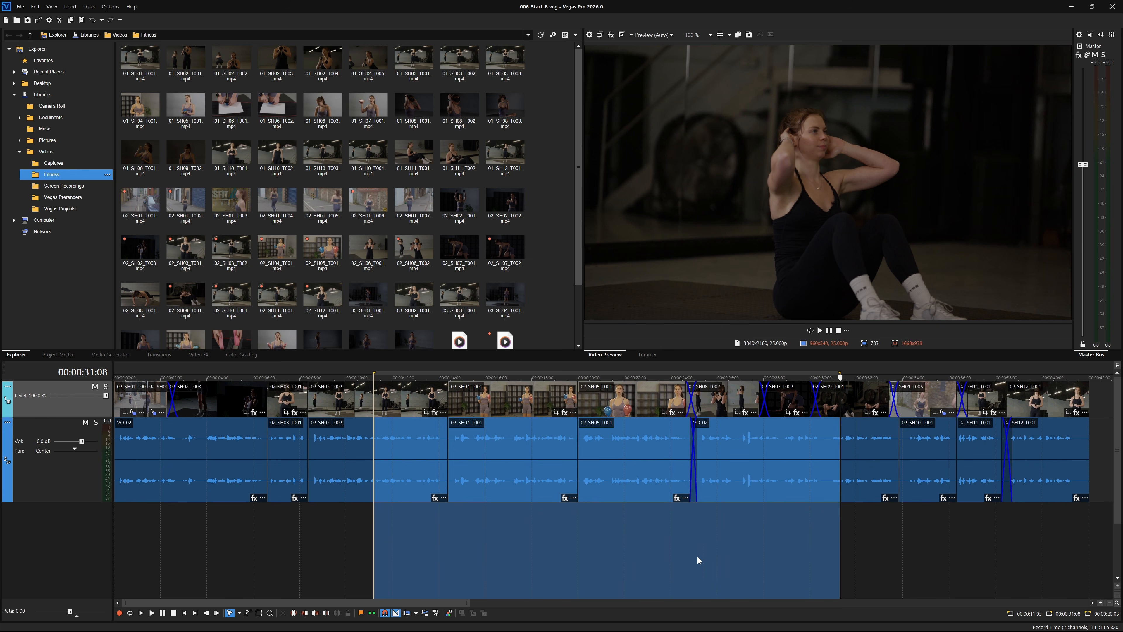
- Clear the 11–31 second range and select the 02_SH04_T001 clip, fitting the time range to it
click(864, 549)
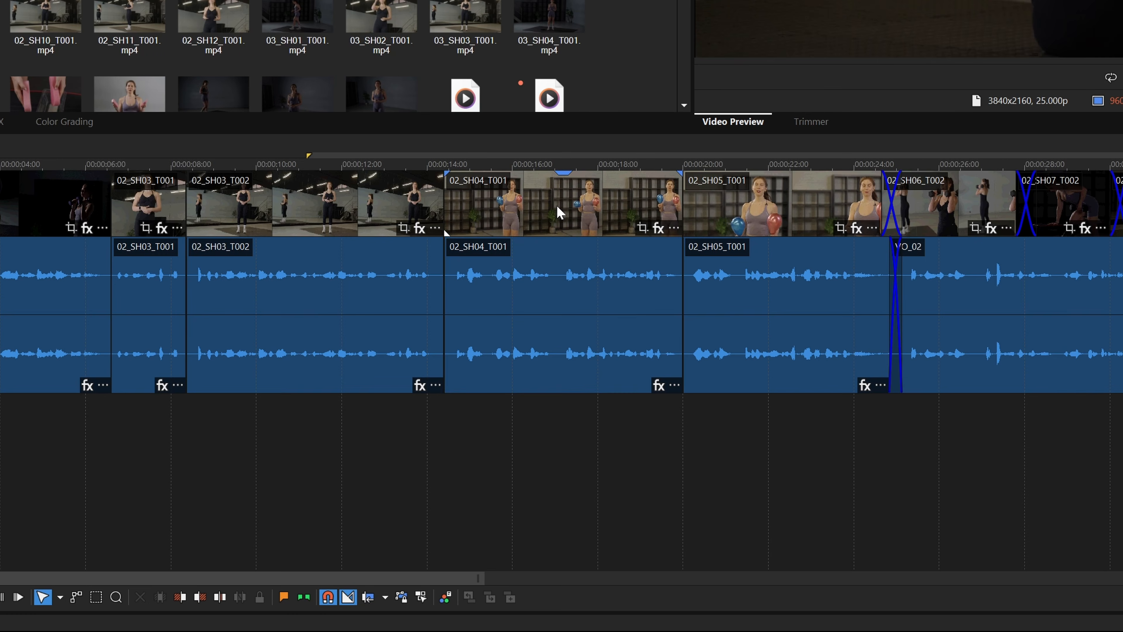
double_click(510, 403)
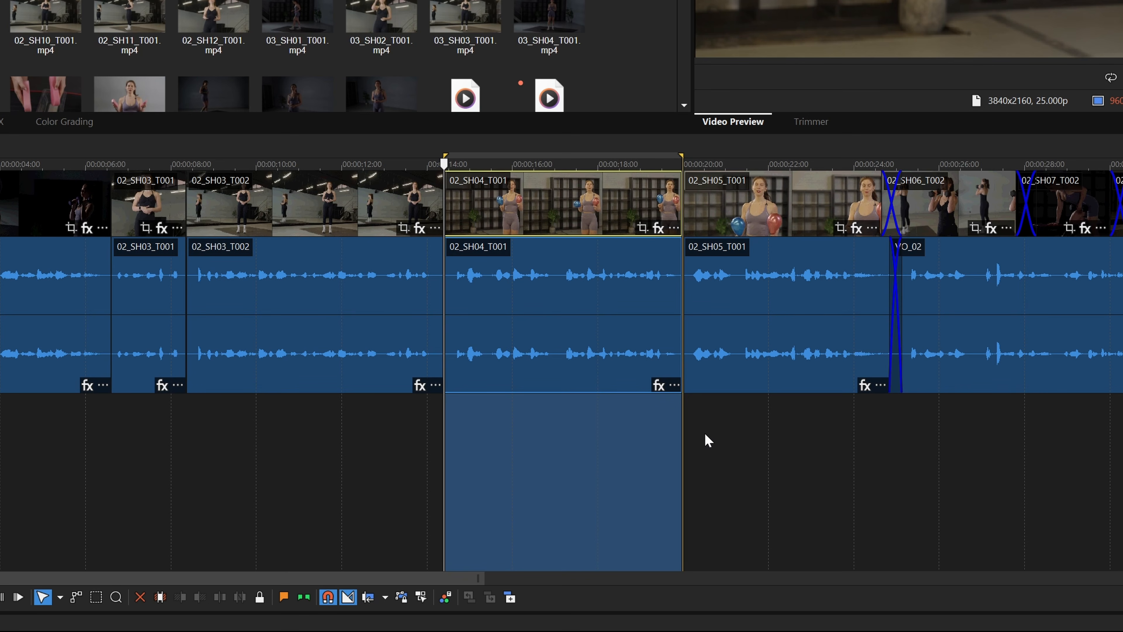
- Turn on Auto Ripple, trial-deleting 02_SH04_T001 before and after and undoing each deletion
key(Delete)
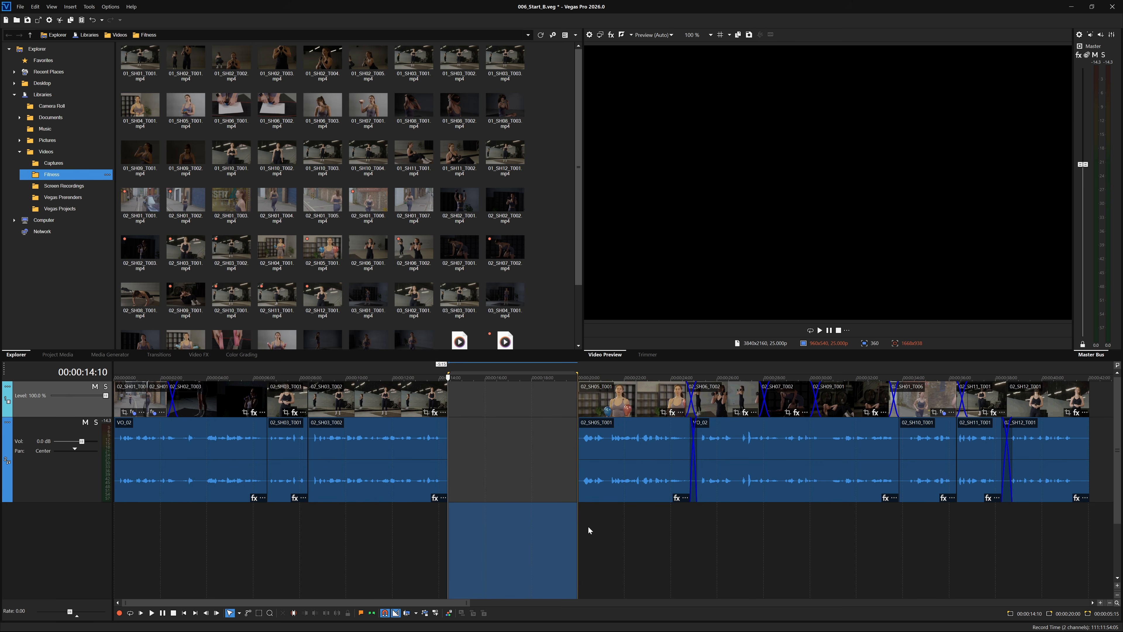
key(ctrl+z)
click(407, 613)
key(Delete)
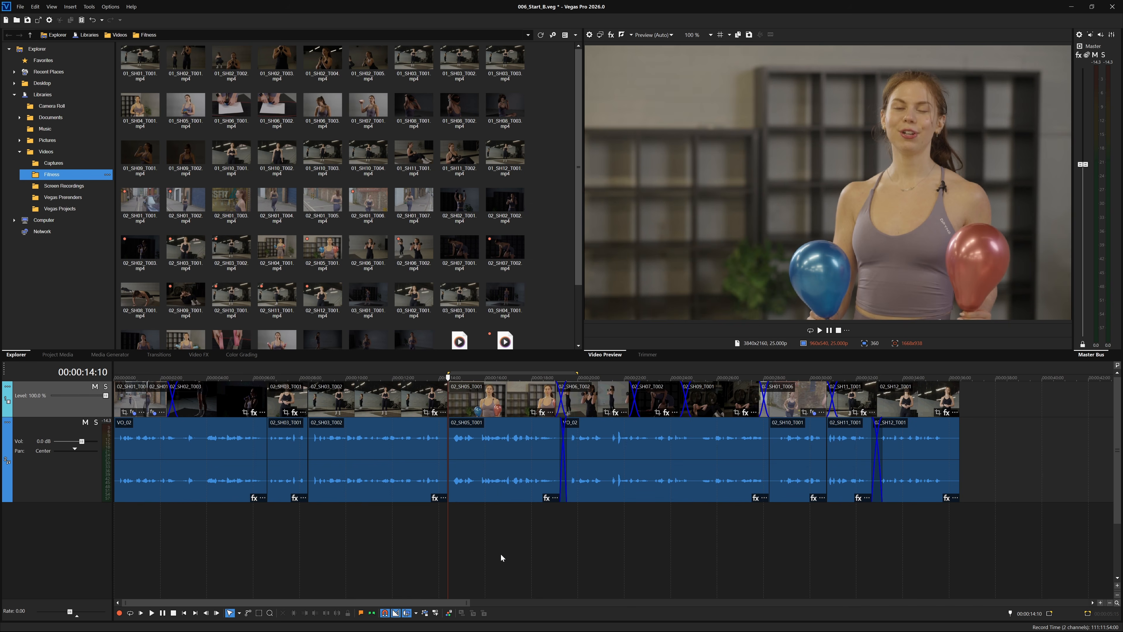
key(ctrl+z)
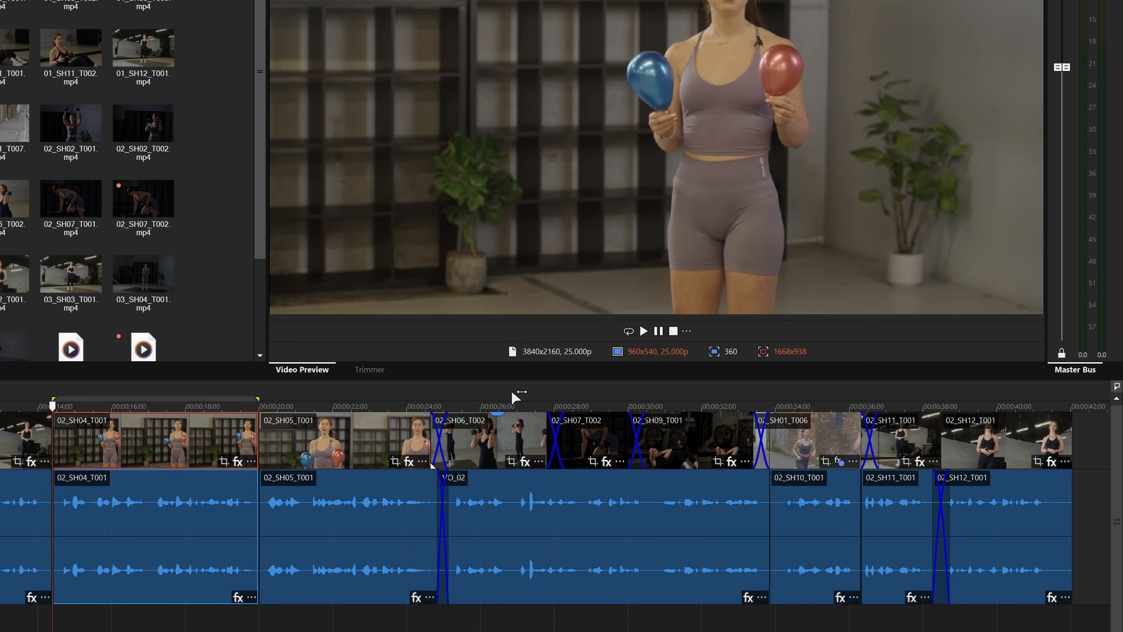
- Loop-play the dumbbell shots, then reset the loop region to 00:00:23:09–00:00:35:10
drag(737, 365, 811, 364)
drag(631, 385, 704, 388)
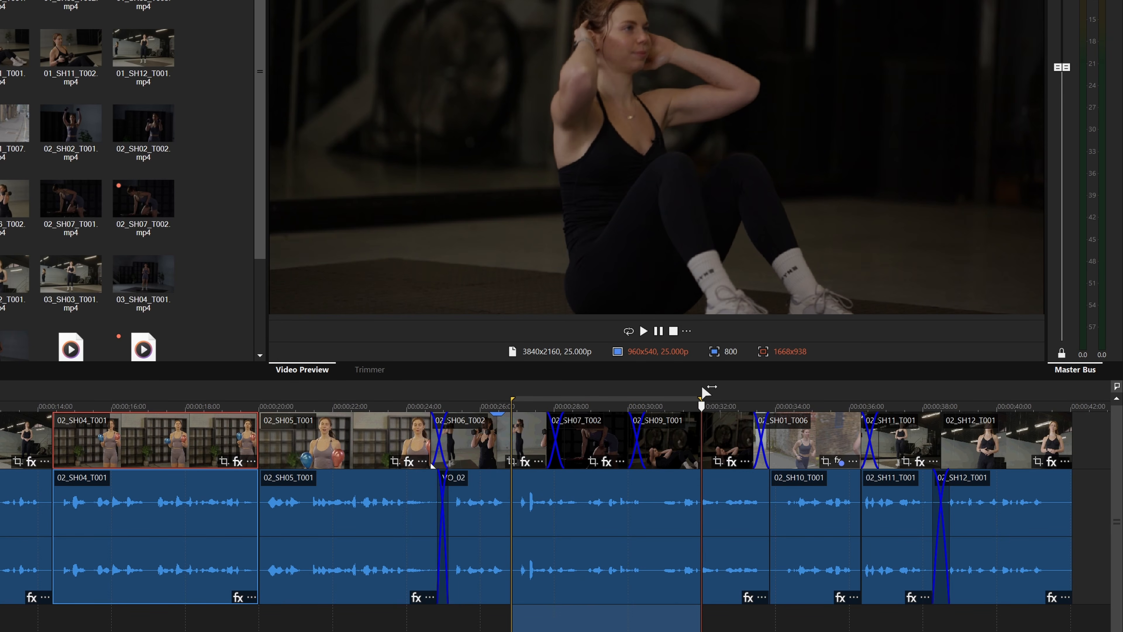
click(629, 330)
click(644, 331)
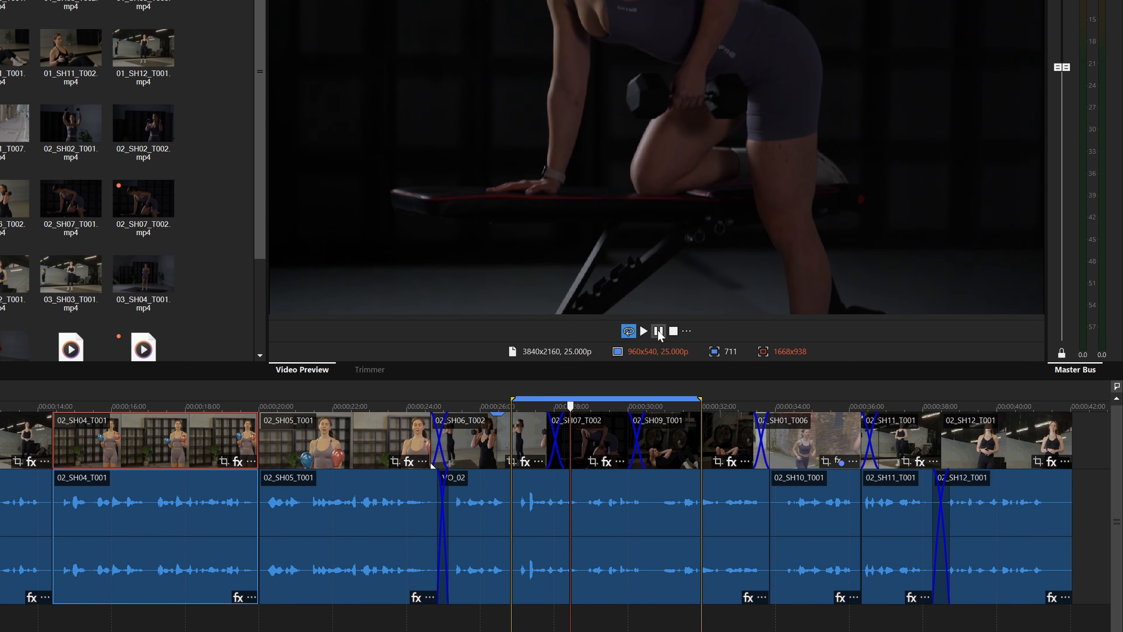
click(658, 331)
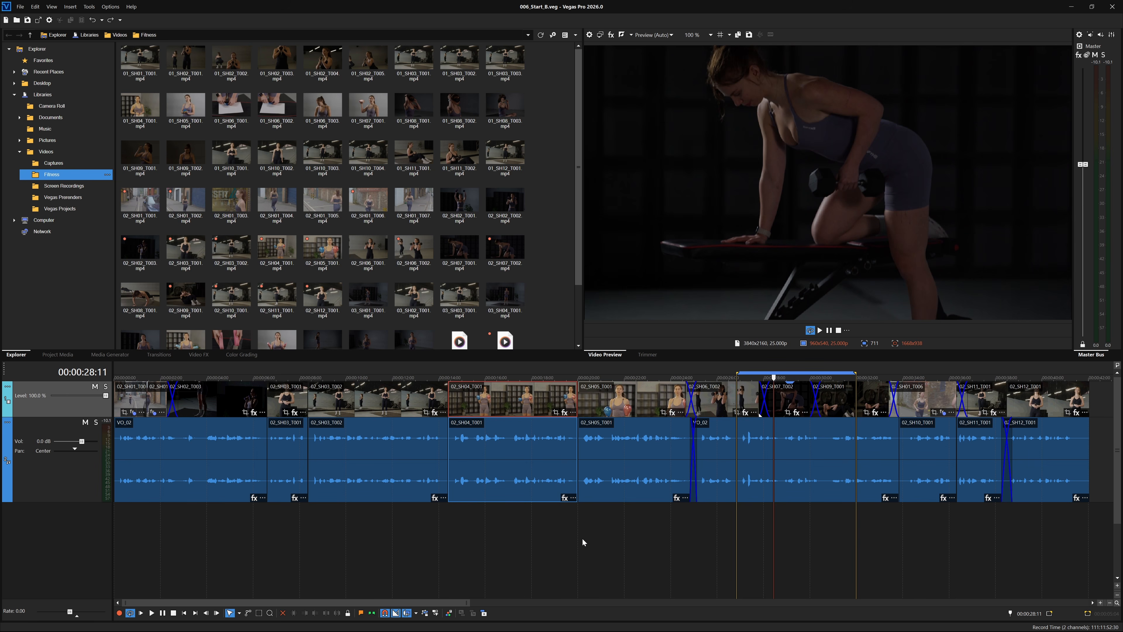
drag(657, 371, 935, 355)
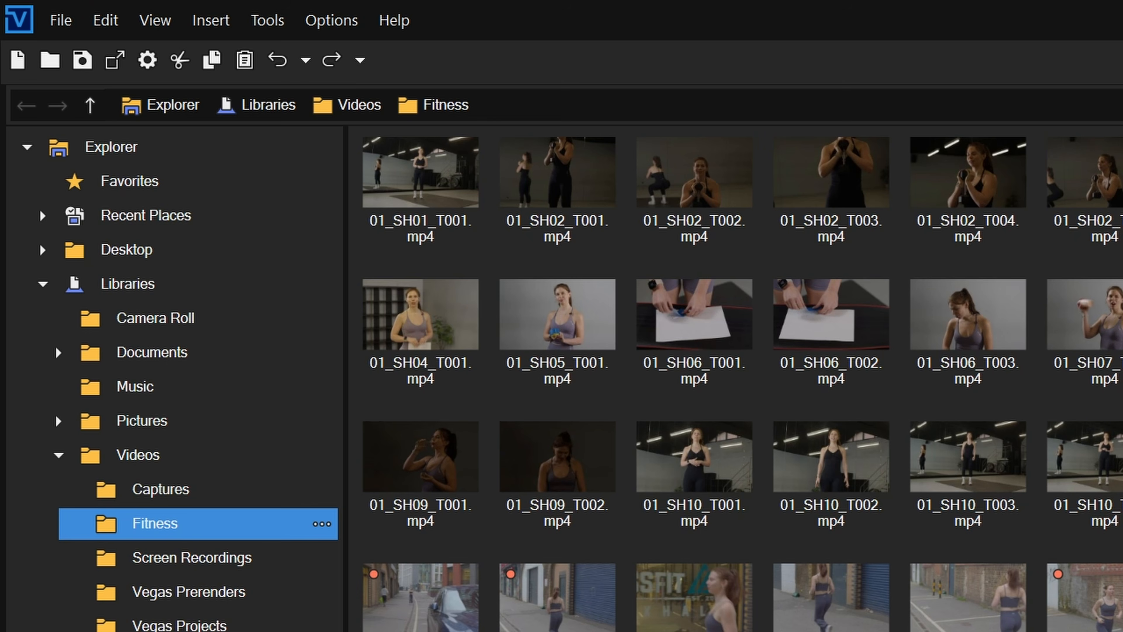
- Open Render As for 006Start_B and tick Render loop region only
click(114, 61)
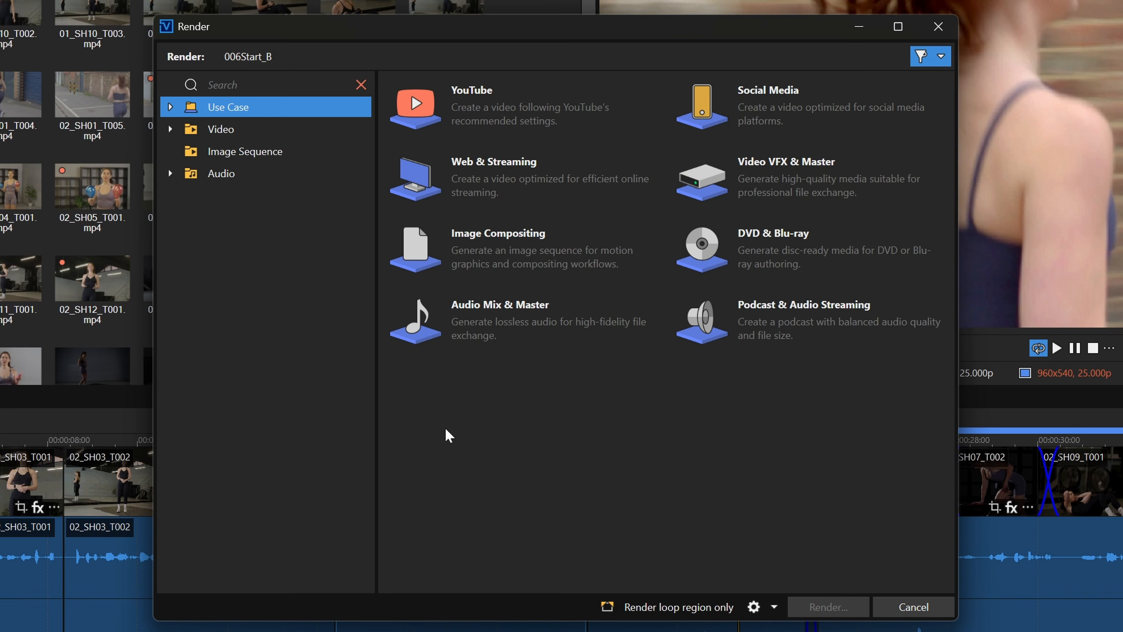
click(607, 606)
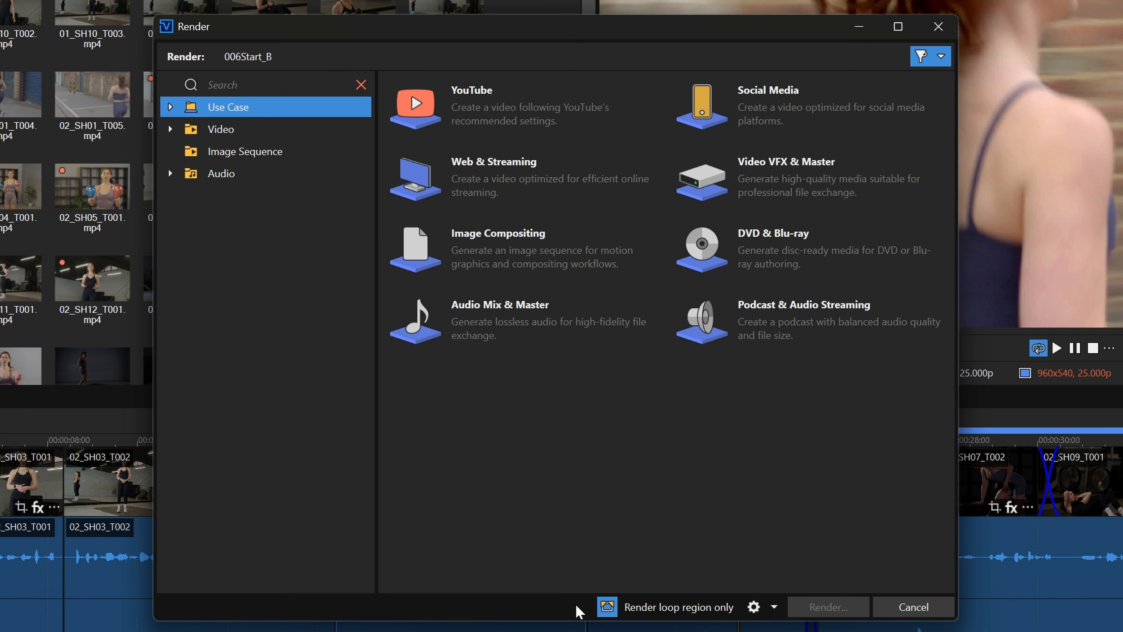